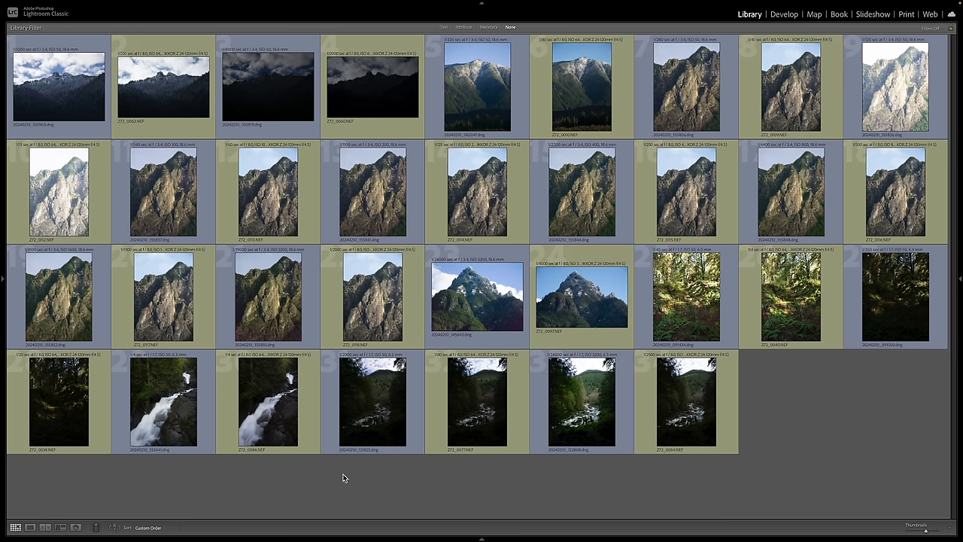
Step: Compare the first Samsung and Nikon snowy mountain photos side by side and magnify both to 100%
click(82, 96)
ctrl+click(166, 97)
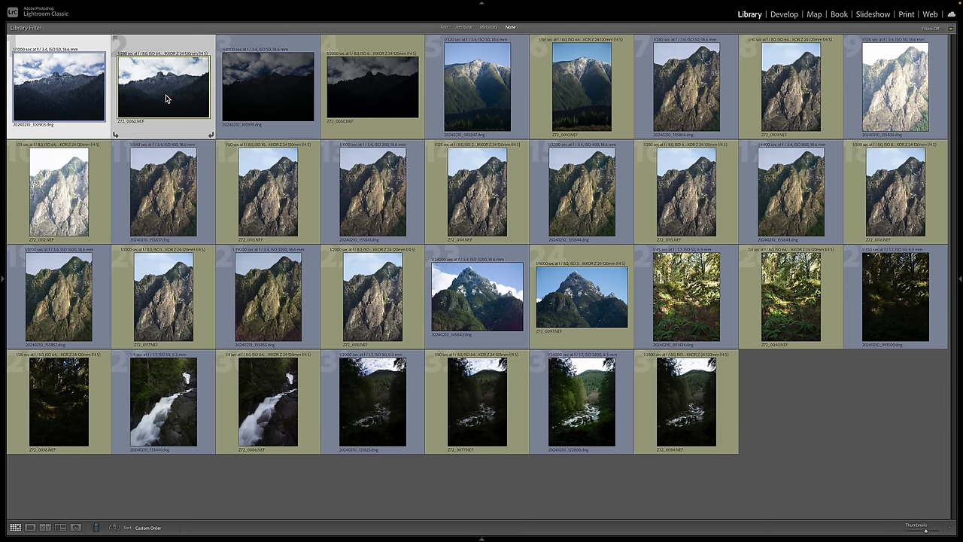
key(c)
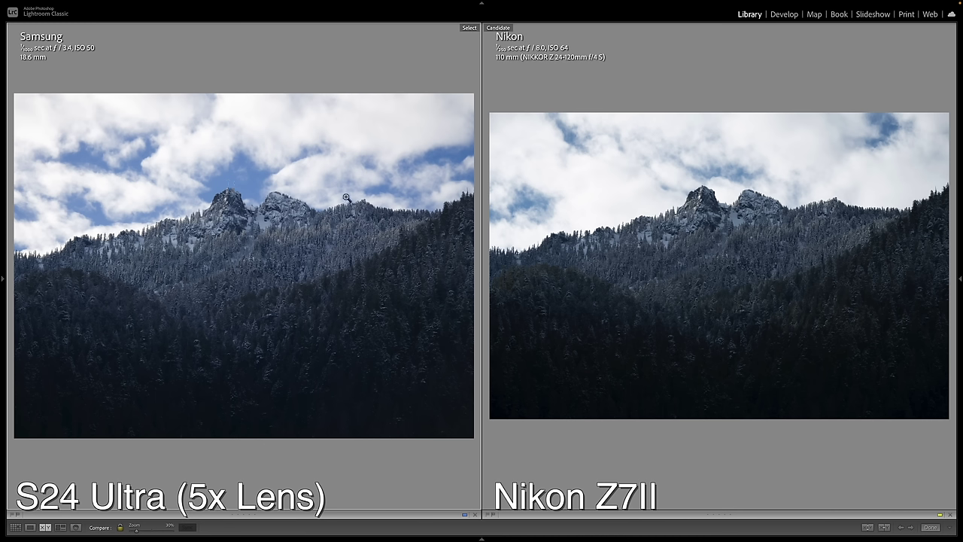
drag(15, 93, 475, 442)
click(240, 228)
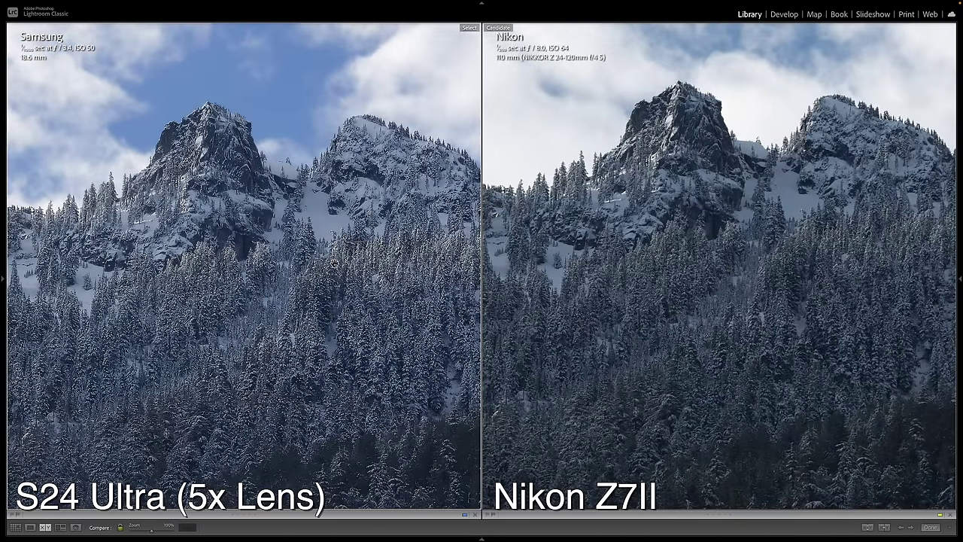
Step: Examine the twin peaks, ridge and shadowed forest in both photos at 100% for differences in detail
drag(325, 265, 382, 236)
drag(772, 279, 688, 295)
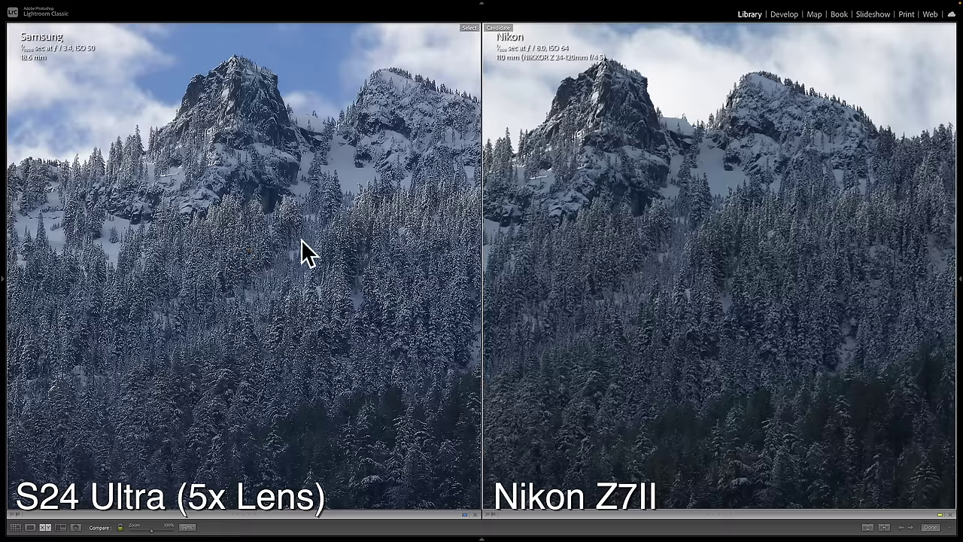
drag(239, 178, 274, 218)
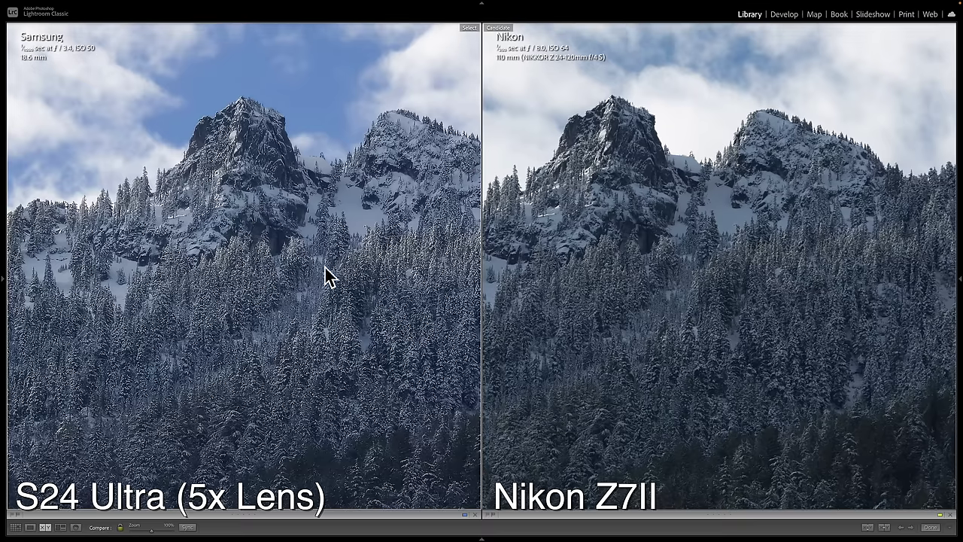
drag(282, 343, 297, 281)
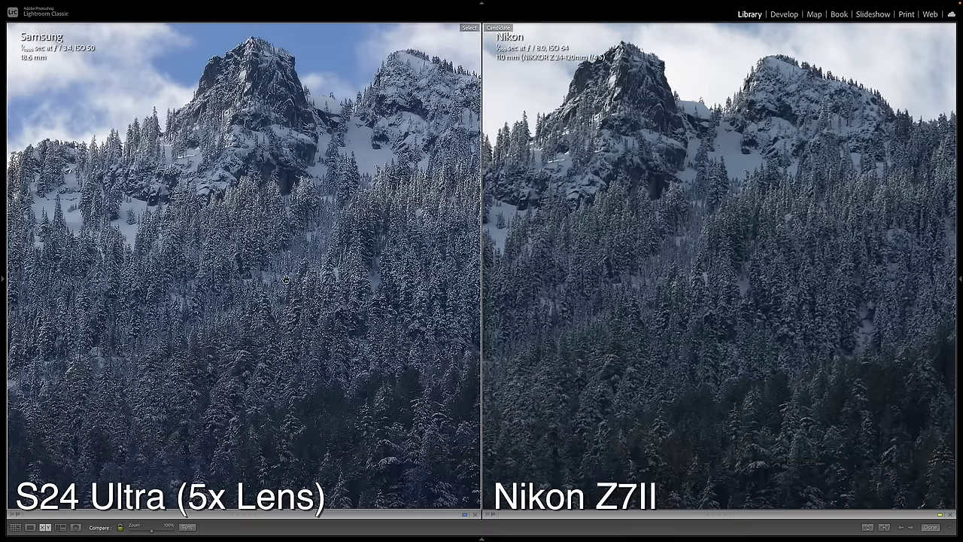
drag(259, 307, 297, 265)
drag(253, 300, 173, 154)
drag(382, 347, 337, 279)
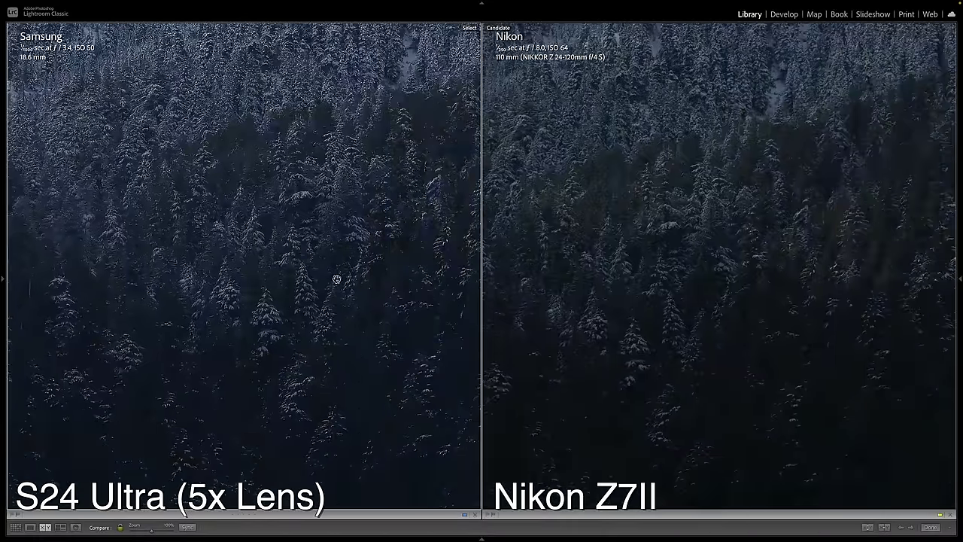
drag(395, 259, 338, 261)
drag(374, 234, 296, 249)
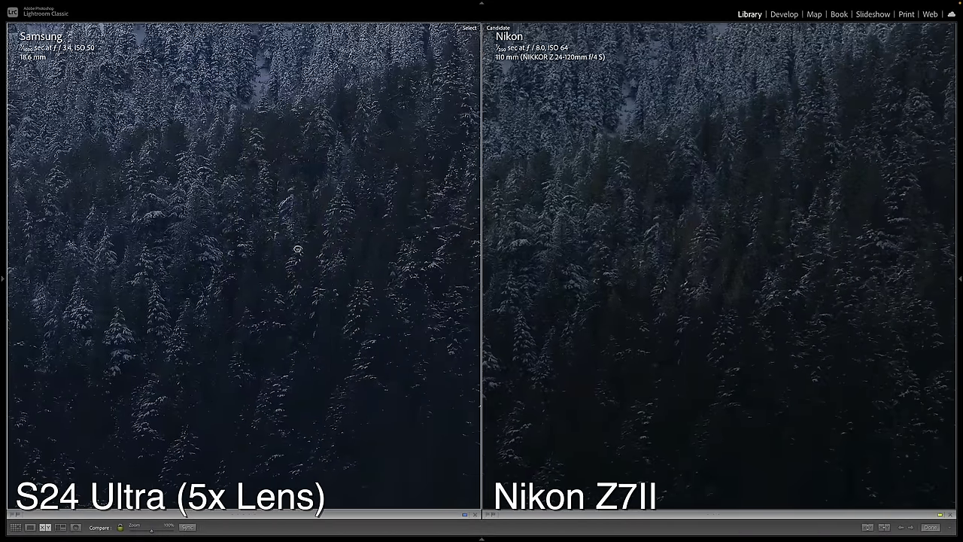
drag(747, 201, 723, 268)
drag(757, 239, 758, 349)
click(734, 268)
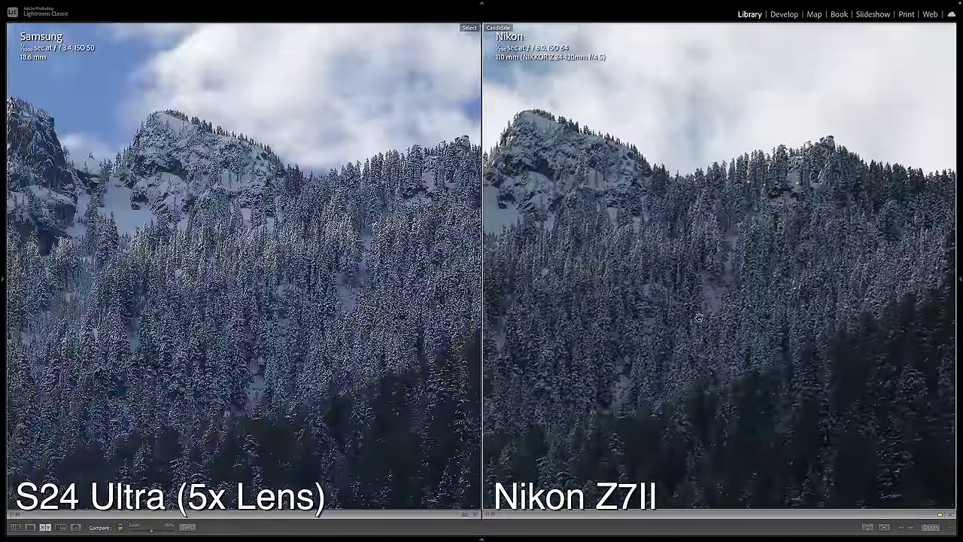
click(625, 308)
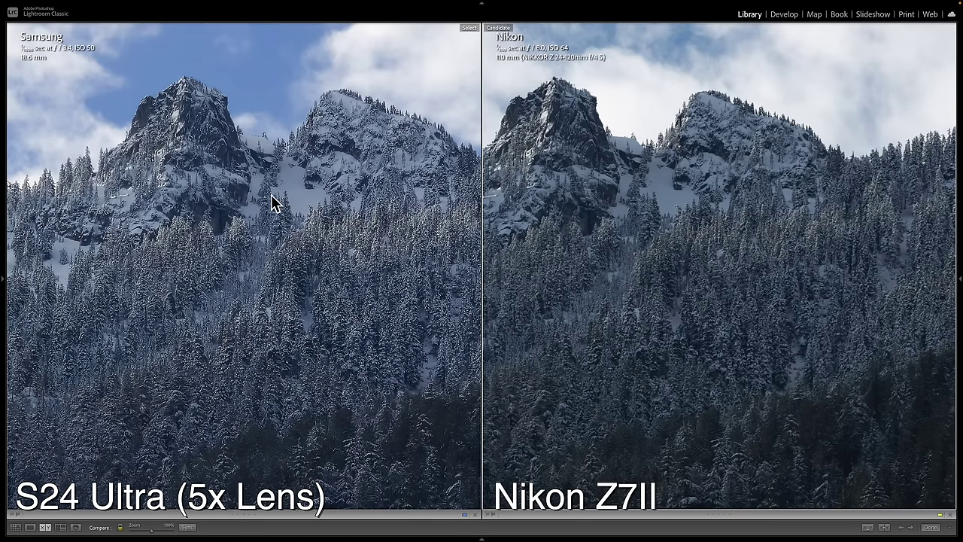
Step: Examine the rock and tree detail around the craggy left peak in both photos at 200% magnification
drag(194, 178, 392, 192)
drag(706, 219, 522, 222)
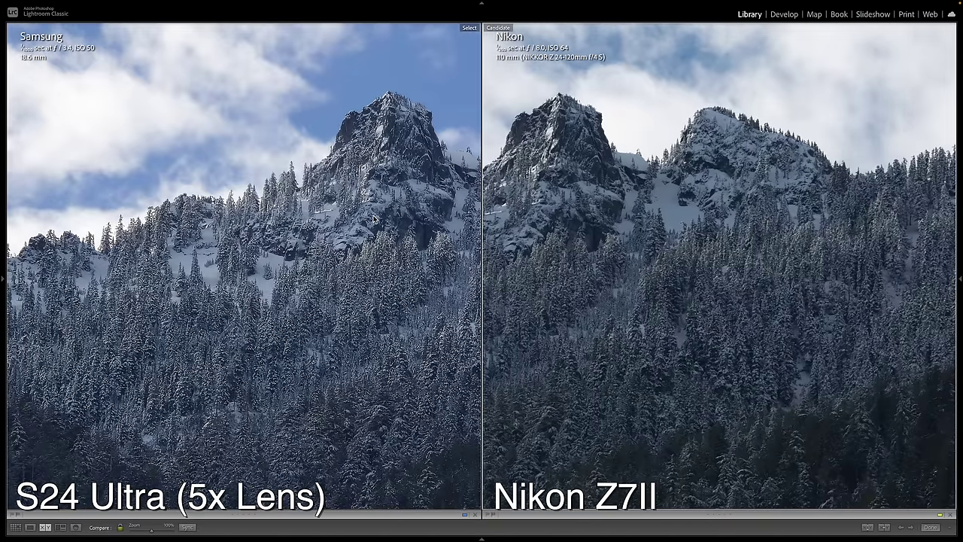
key(super+equal)
drag(379, 151, 280, 301)
drag(401, 257, 316, 248)
drag(581, 223, 742, 339)
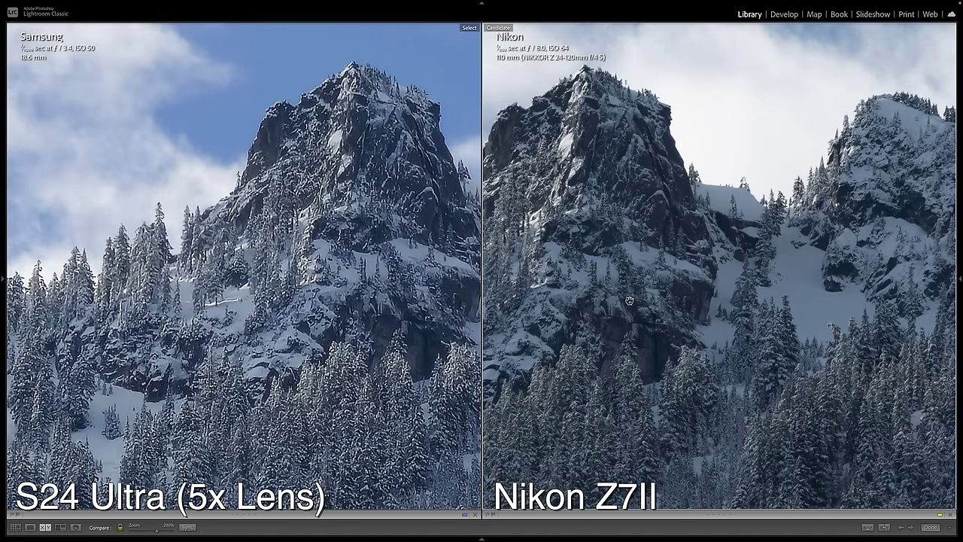
scroll(602, 309, down, 5)
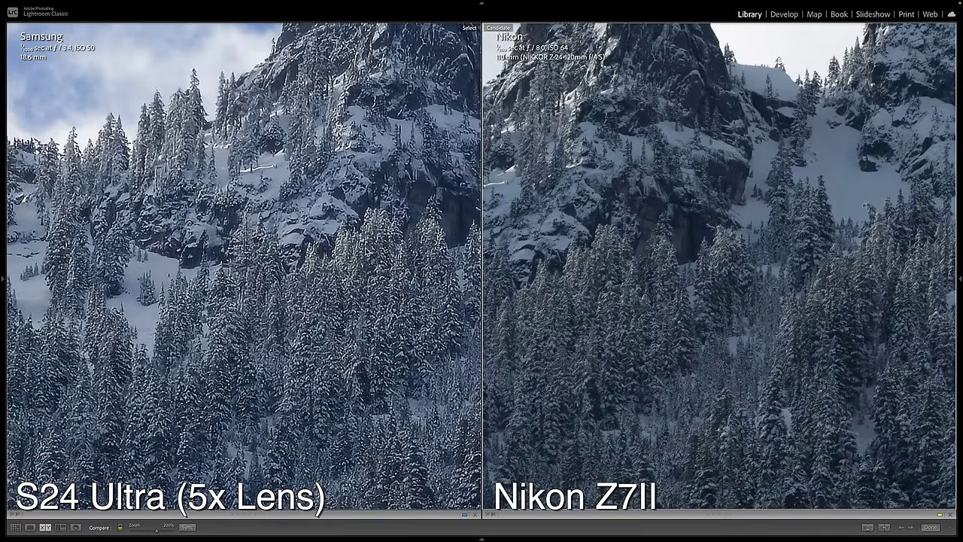
drag(406, 202, 404, 319)
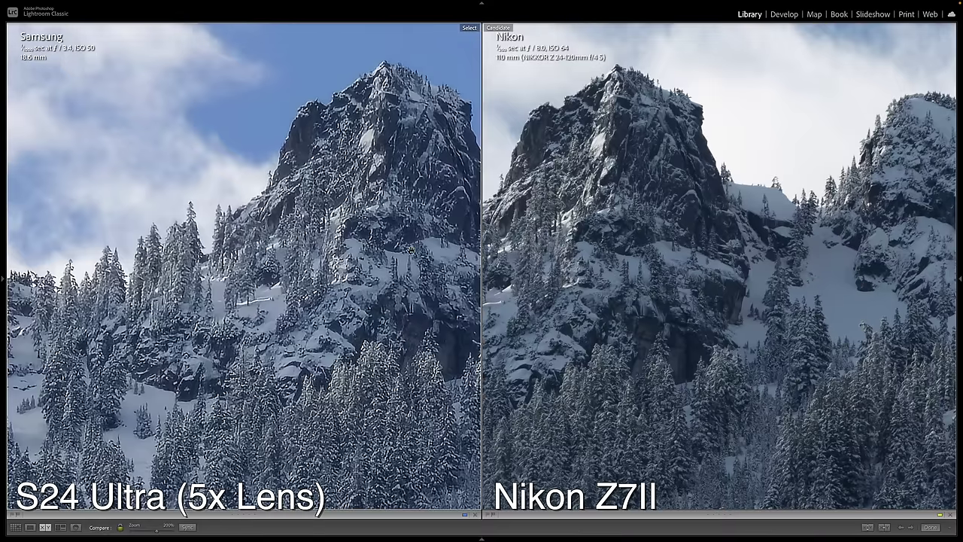
drag(319, 209, 344, 269)
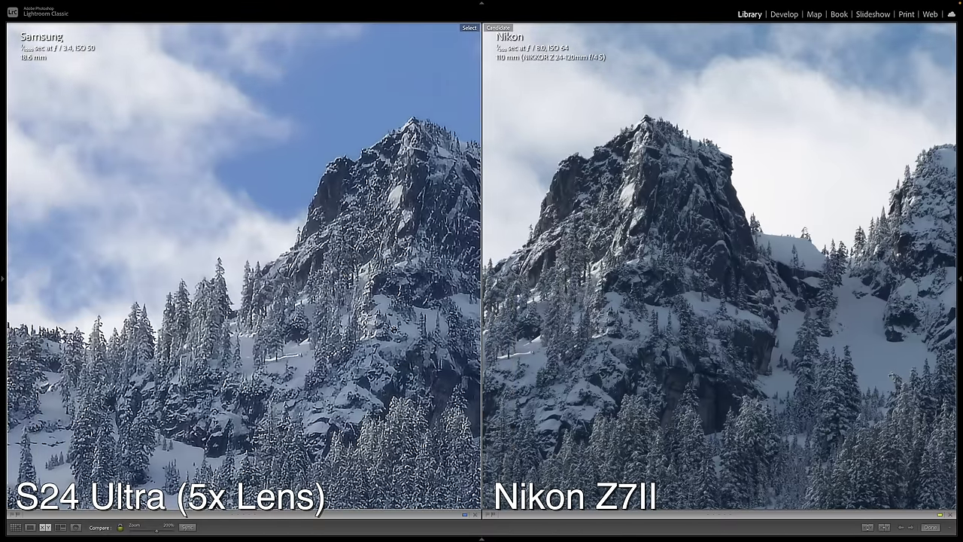
scroll(361, 286, down, 5)
Step: Return both photos to 100% magnification and examine the forest slopes, dark shadows and ridge line
key(ctrl+minus)
drag(387, 410, 384, 270)
scroll(380, 263, up, 5)
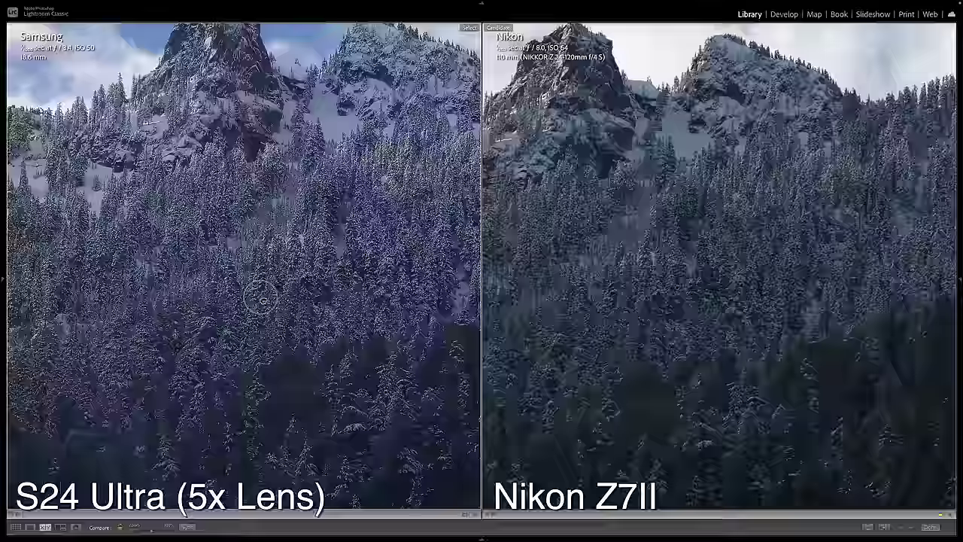
scroll(370, 241, down, 4)
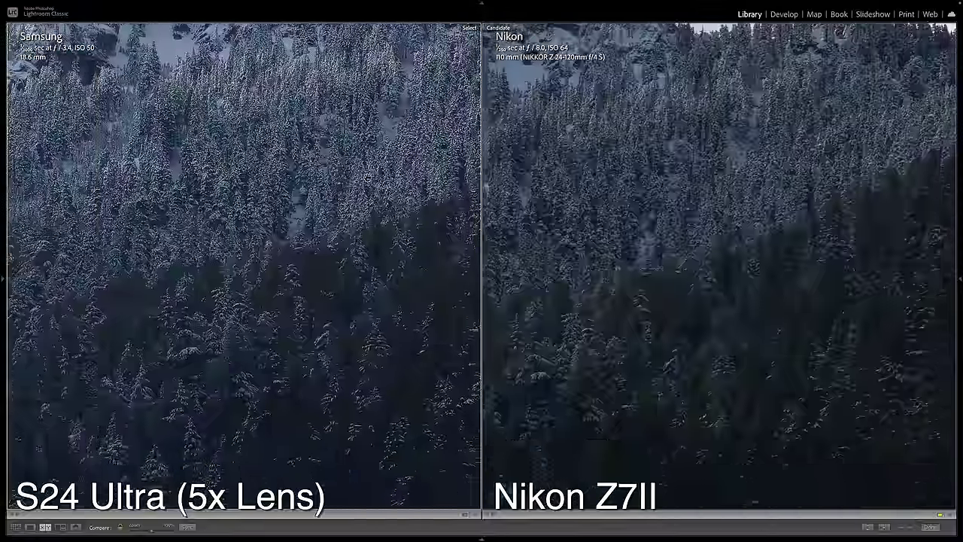
scroll(391, 225, up, 4)
scroll(284, 272, down, 10)
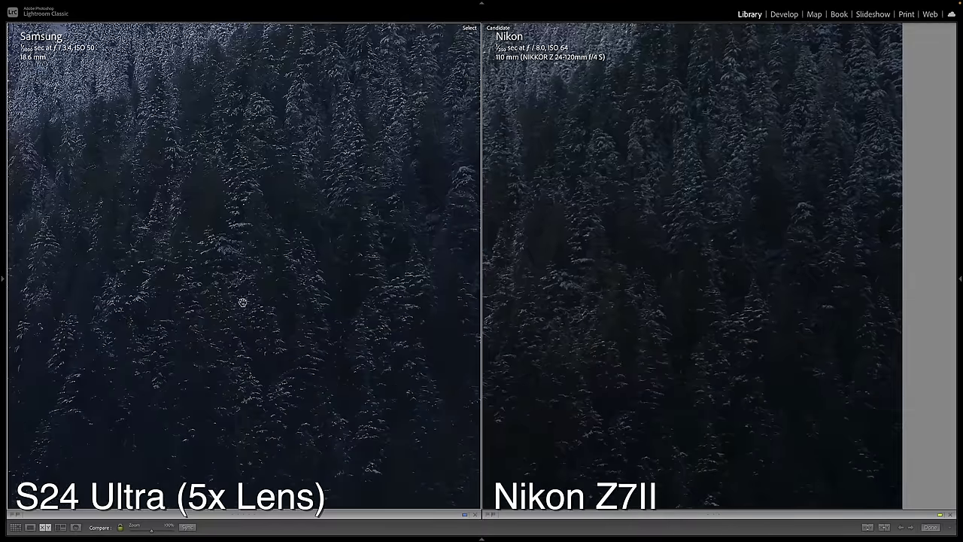
scroll(241, 173, up, 6)
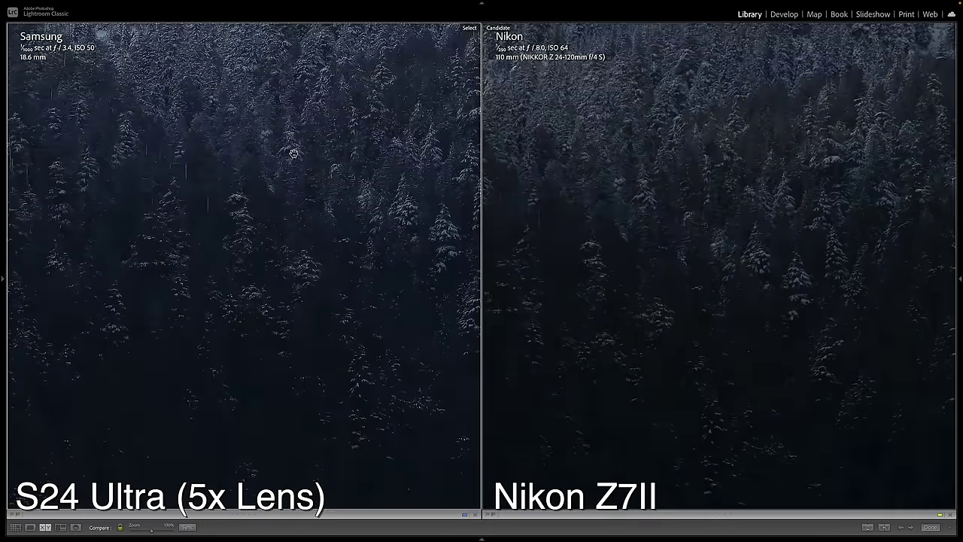
scroll(285, 177, up, 8)
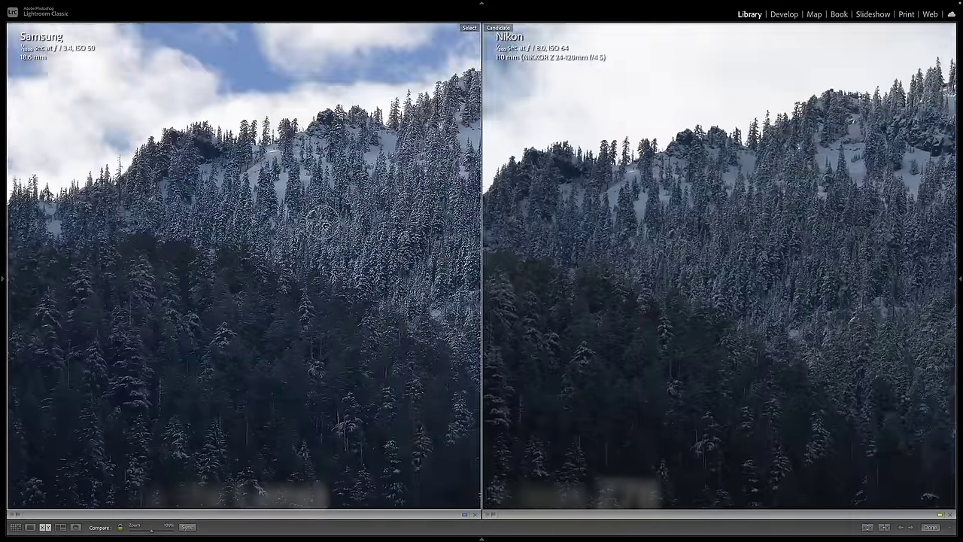
Step: Compare the severely underexposed Samsung and Nikon mountain photos side by side
key(g)
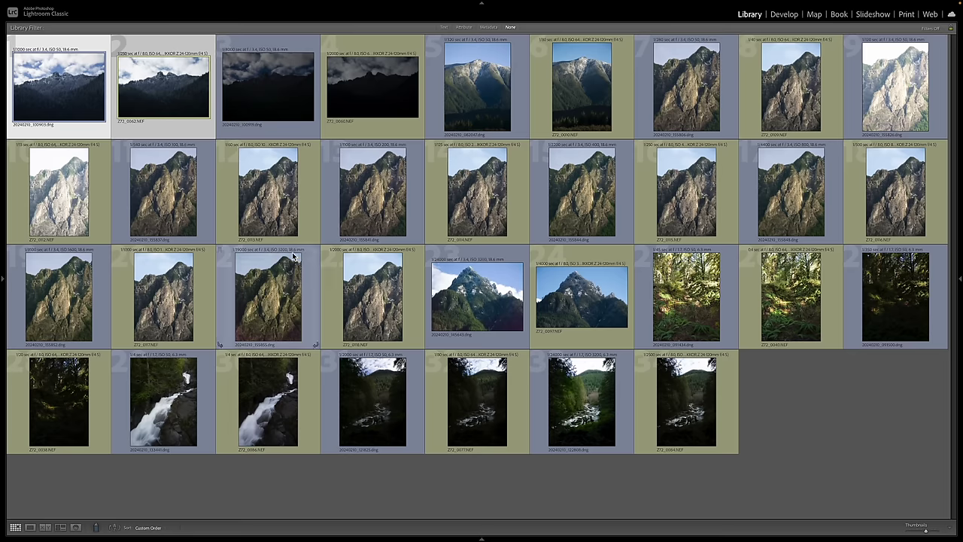
click(259, 91)
ctrl+click(372, 92)
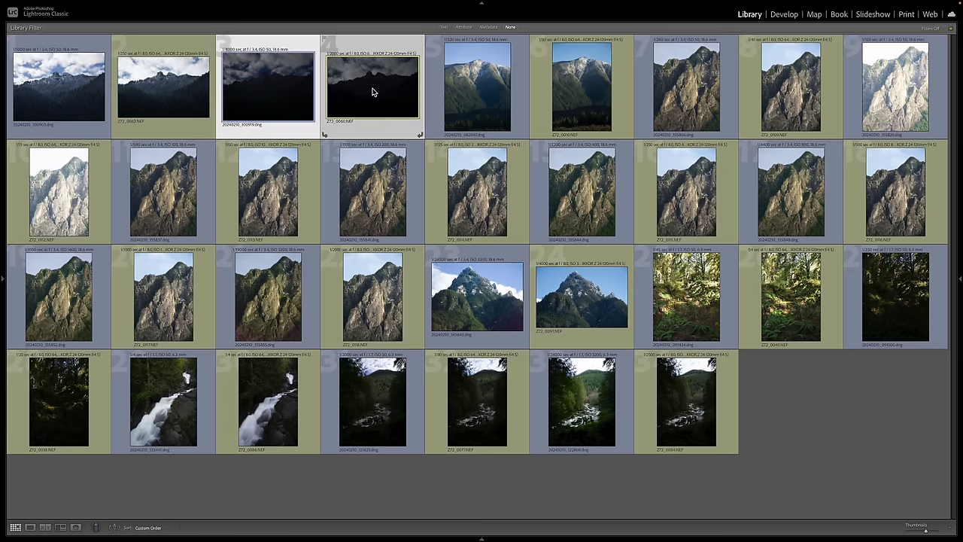
key(c)
click(325, 198)
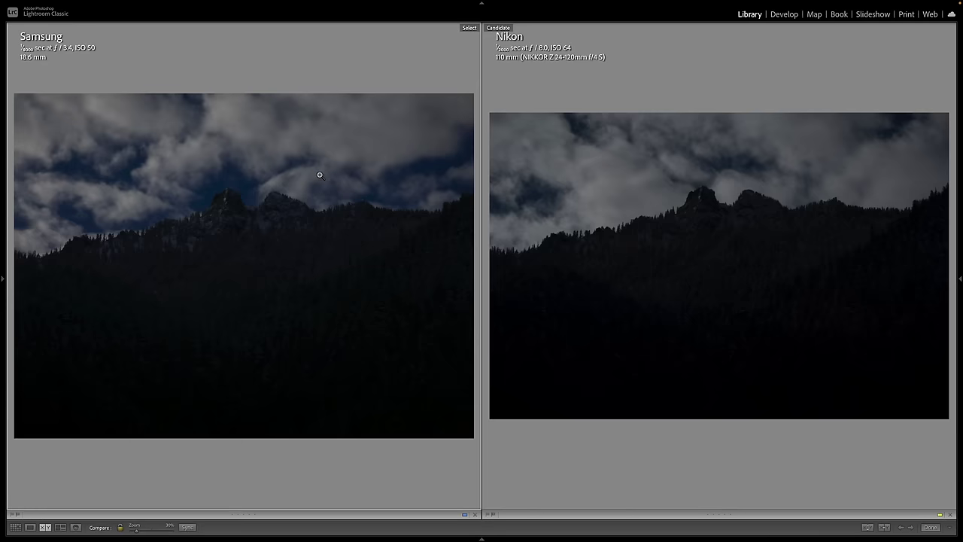
Step: Set the exposure of the underexposed Samsung mountain photo to +3.00
key(g)
click(287, 48)
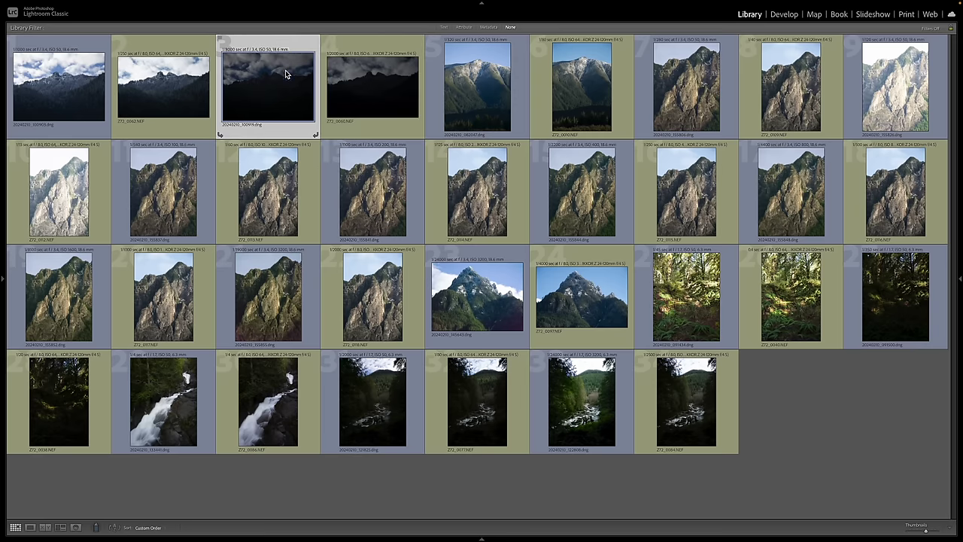
key(d)
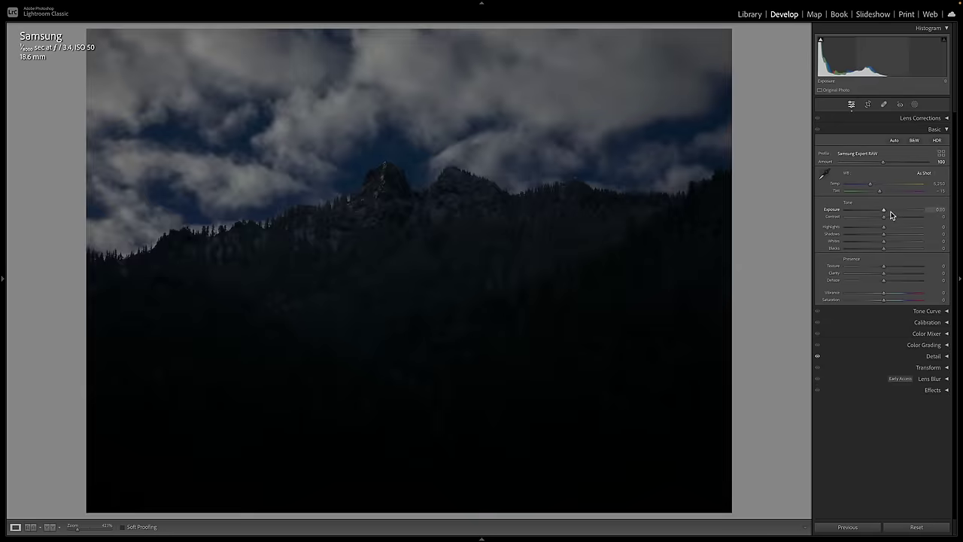
drag(886, 214, 910, 216)
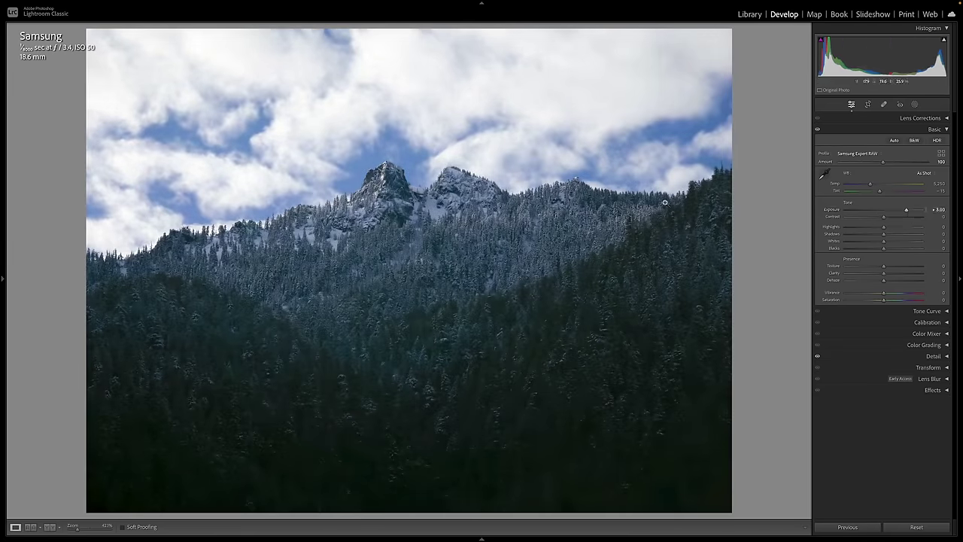
Step: Set the exposure of the underexposed Nikon mountain photo to +3.00
key(g)
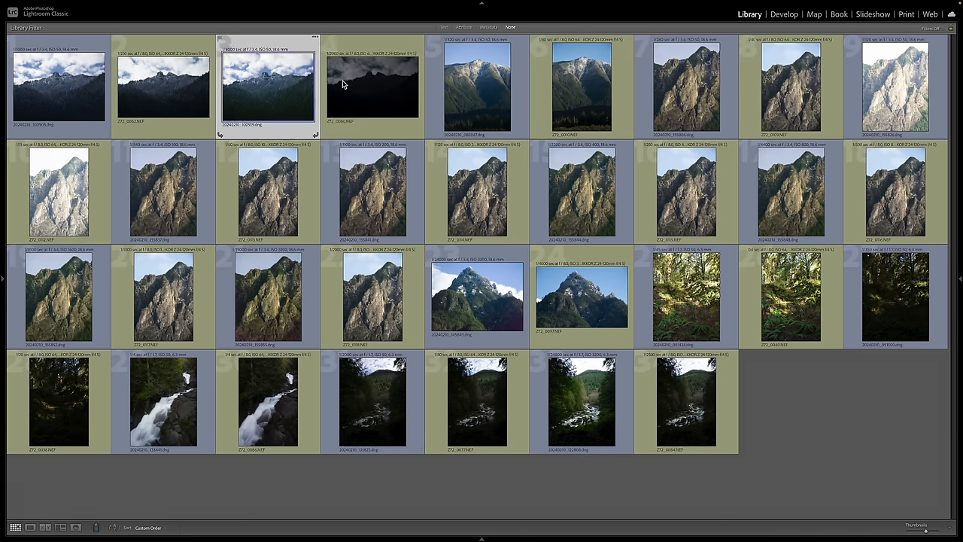
click(355, 84)
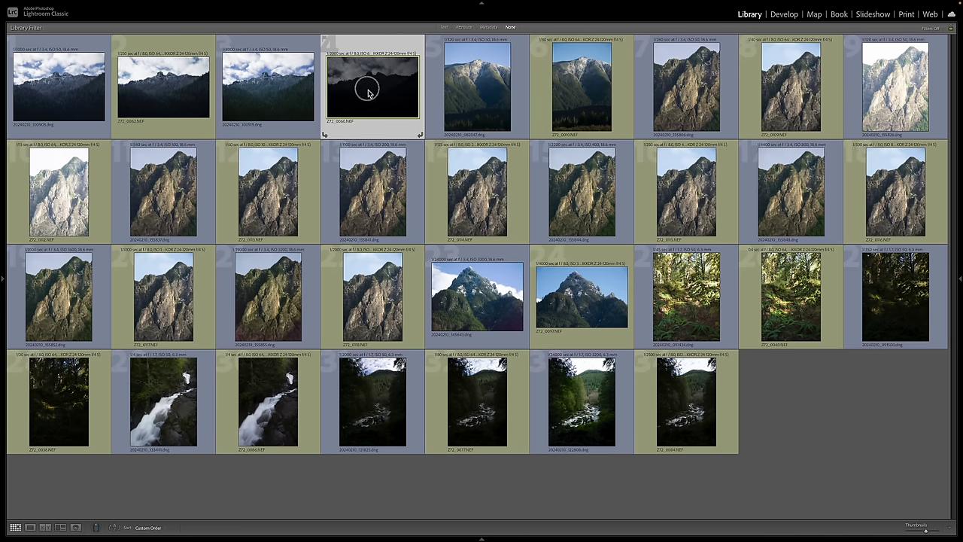
key(d)
click(939, 202)
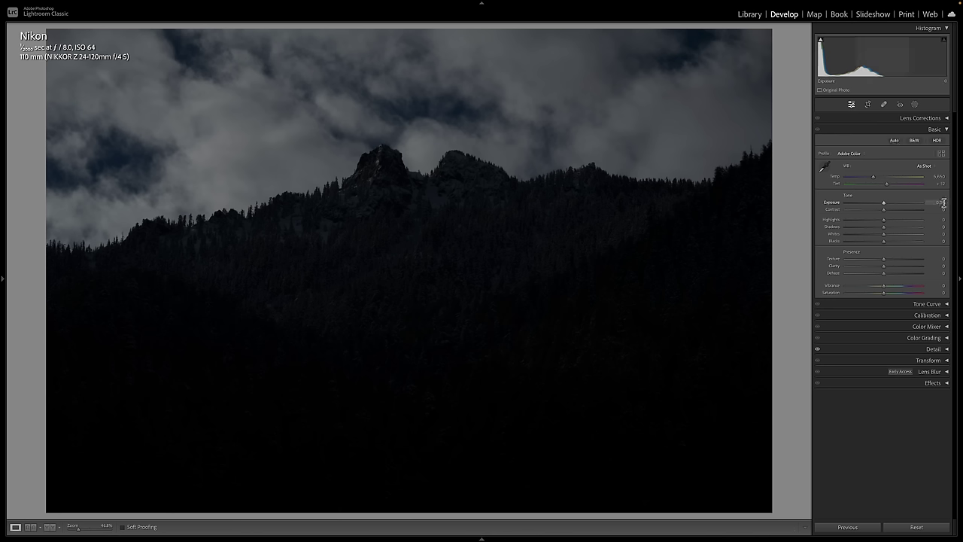
text(3)
key(Return)
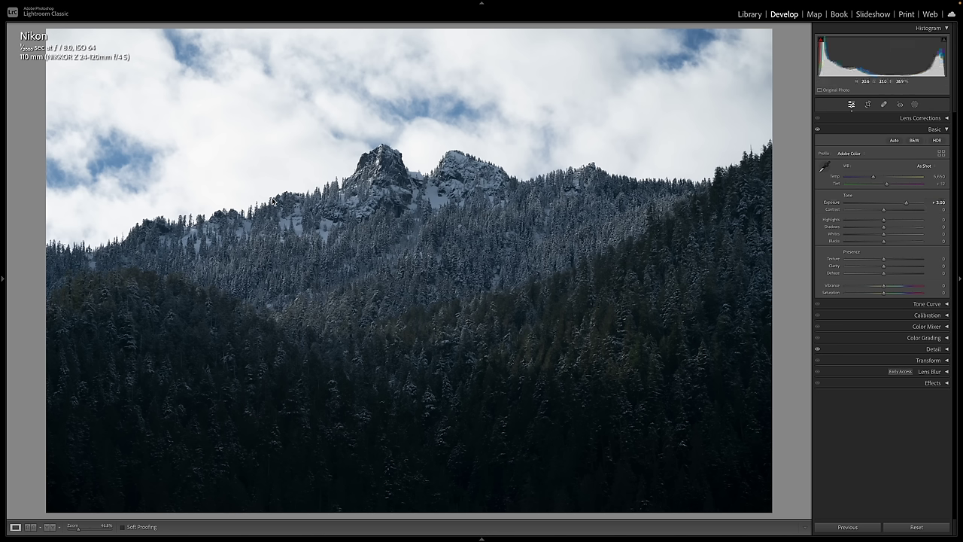
Step: Compare the two exposure-boosted Samsung and Nikon mountain photos side by side
key(g)
click(262, 121)
ctrl+click(336, 107)
key(c)
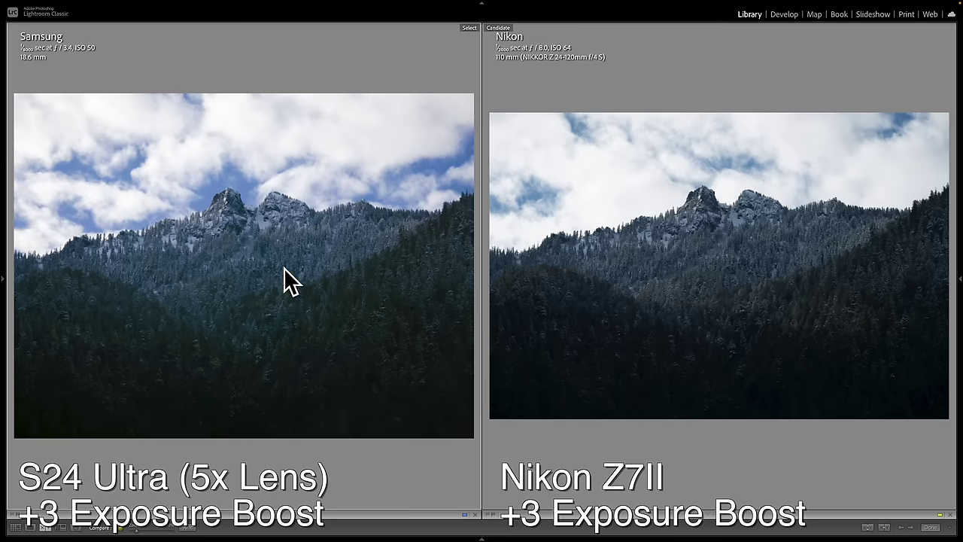
Step: Examine the peaks and the recovered forest shadows of both brightened photos at close magnification
drag(230, 222, 384, 234)
drag(711, 251, 521, 244)
drag(391, 251, 406, 249)
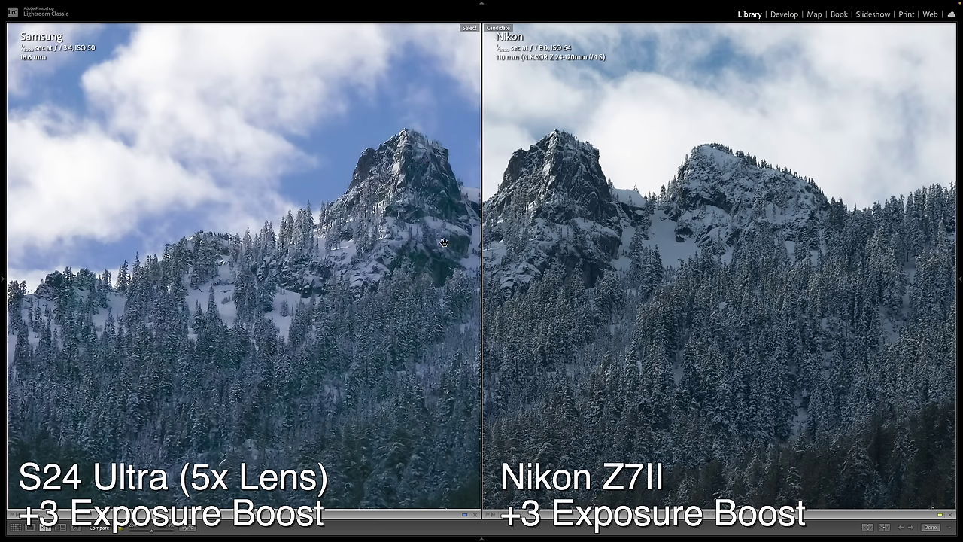
drag(434, 258, 404, 175)
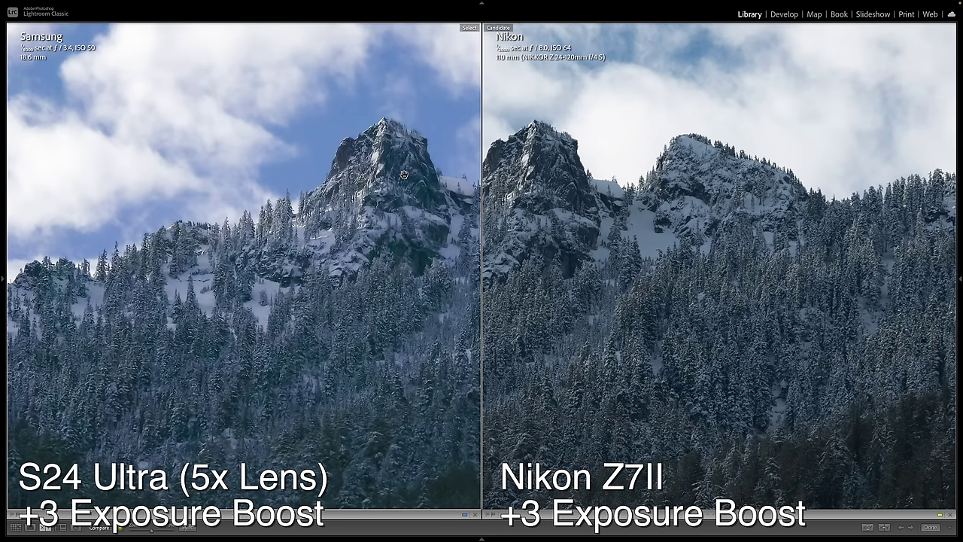
drag(414, 321, 353, 295)
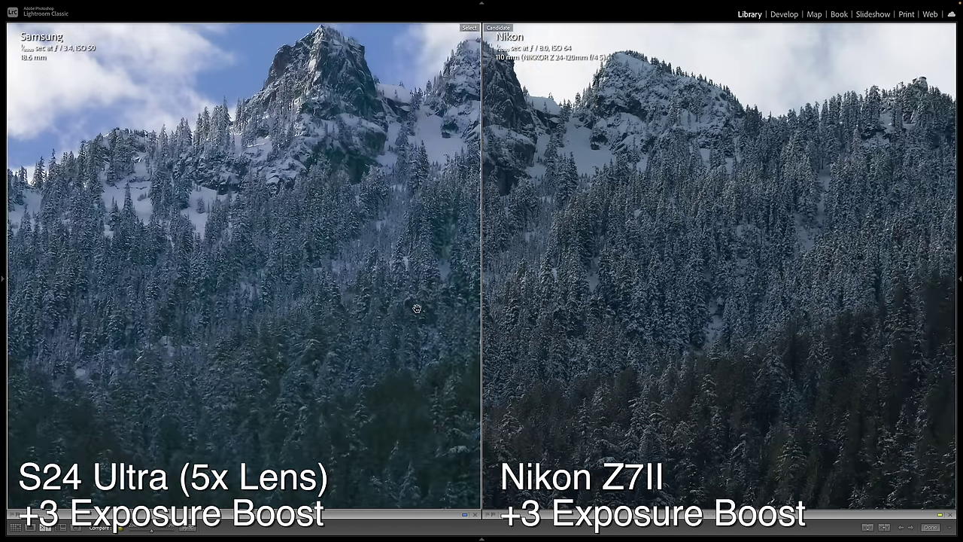
drag(417, 309, 383, 182)
drag(376, 352, 387, 249)
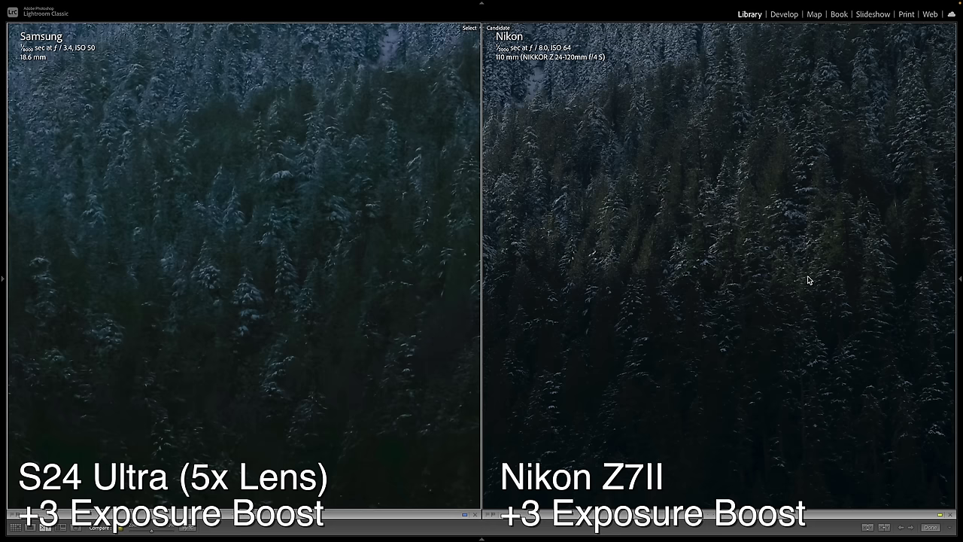
Step: Examine the darkest lower forest and the ridge beside the main peak in the brightened Samsung and Nikon photos
drag(670, 188, 689, 191)
drag(387, 230, 241, 233)
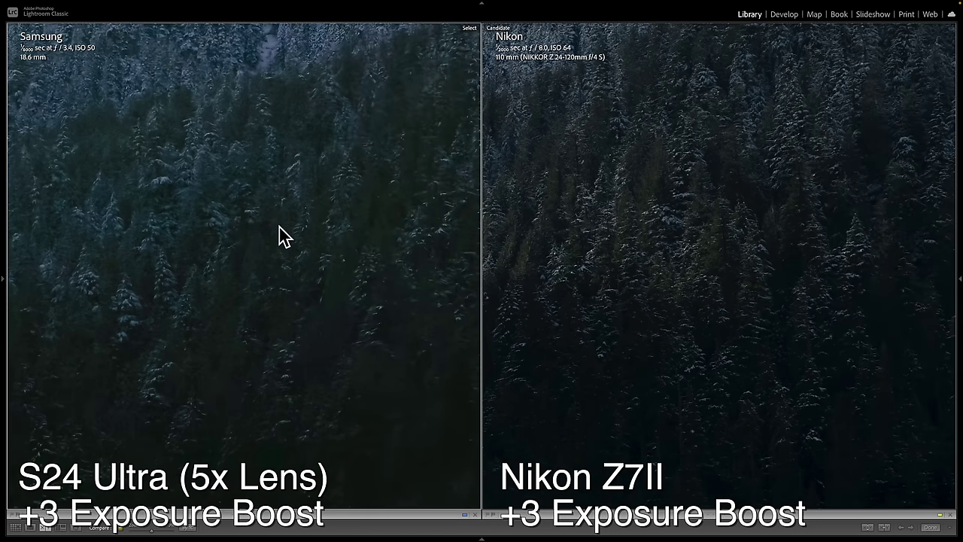
drag(372, 161, 373, 261)
drag(399, 203, 278, 158)
drag(303, 260, 253, 196)
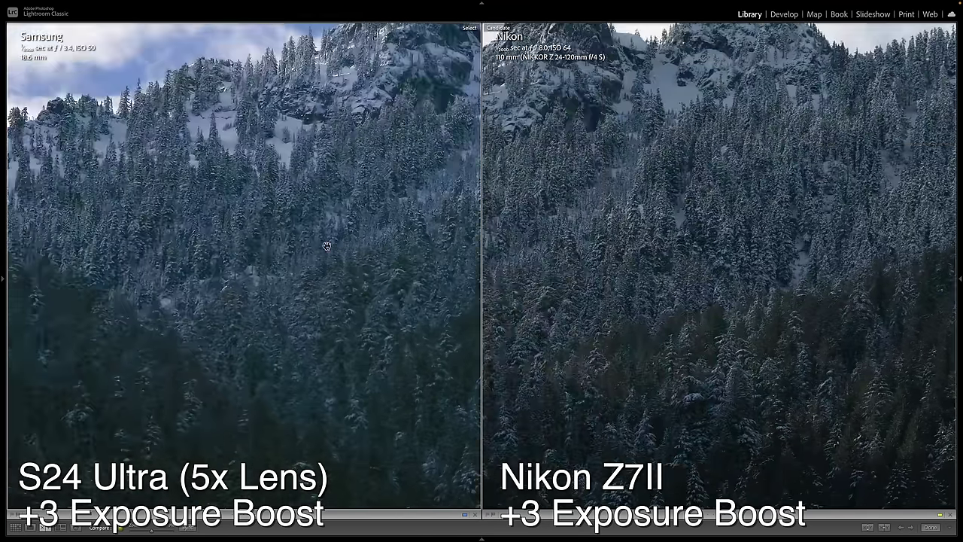
drag(326, 246, 450, 198)
drag(301, 237, 494, 151)
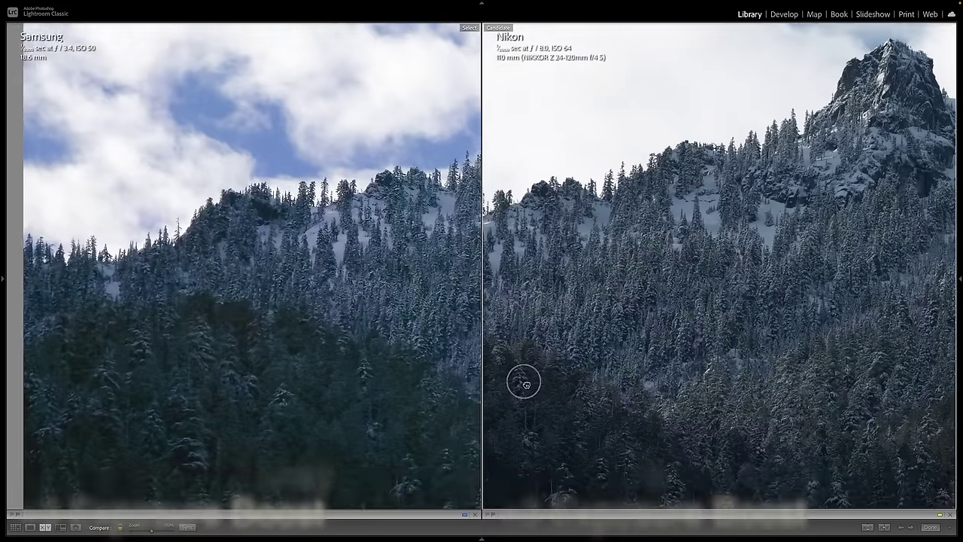
drag(522, 381, 618, 355)
Step: Compare the normally exposed Samsung mountain photo side by side with the Samsung photo boosted by +3 exposure
key(g)
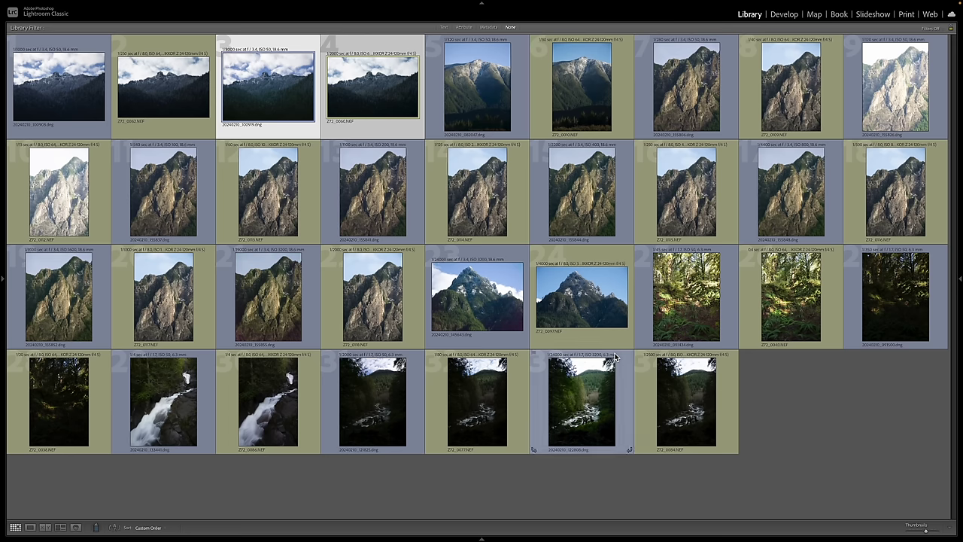
click(74, 87)
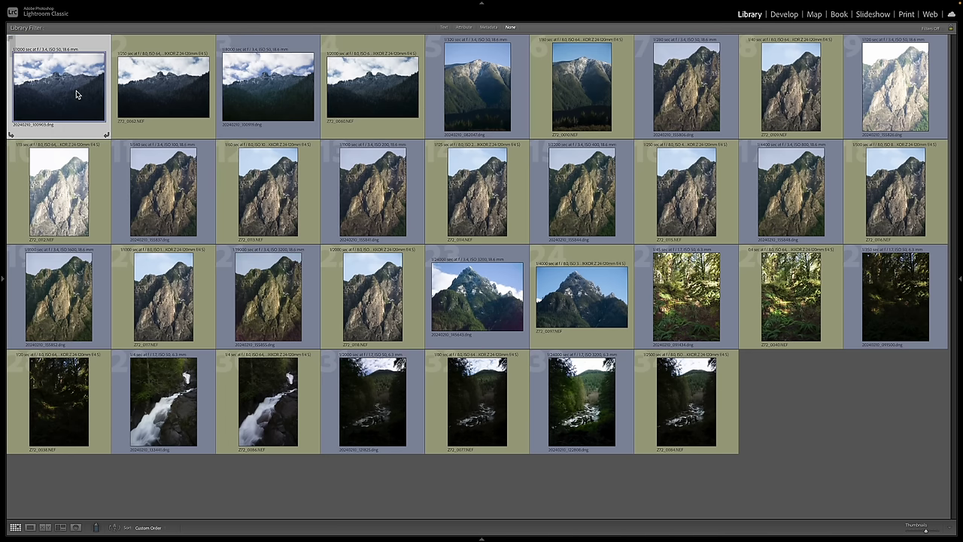
ctrl+click(269, 111)
key(c)
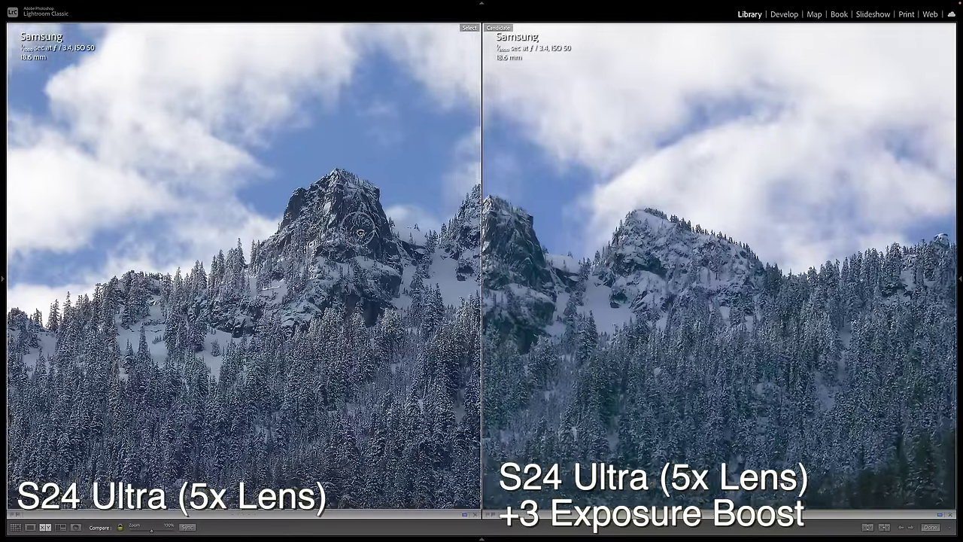
Step: Examine the peaks and forest shadows of the normal and boosted Samsung photos at 100% zoom, ending with the full-frame view
drag(359, 234, 410, 246)
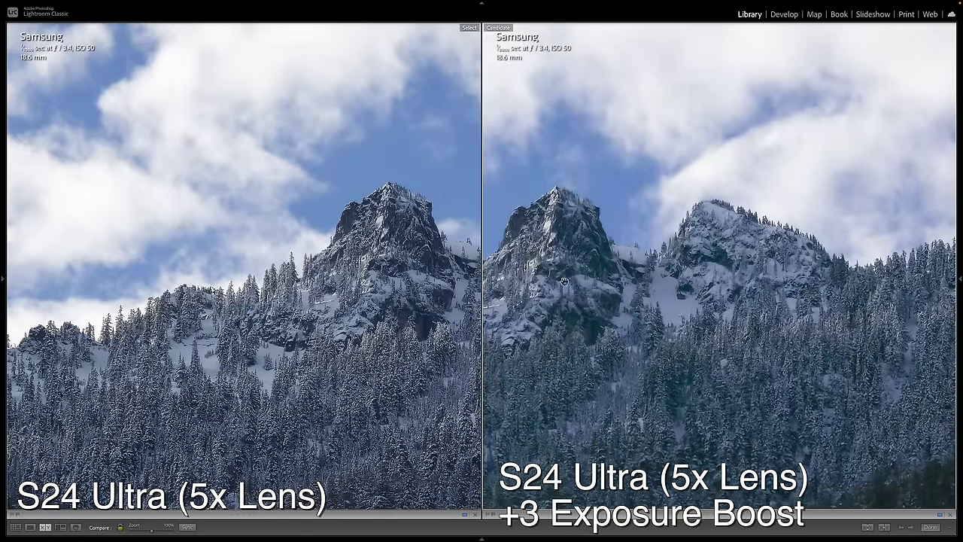
drag(666, 350, 655, 224)
drag(784, 343, 749, 222)
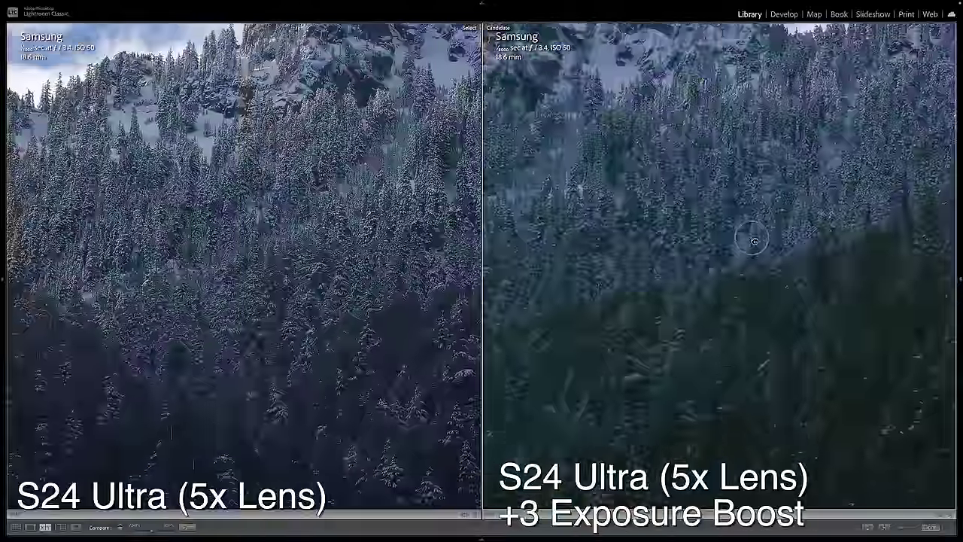
drag(733, 399, 722, 261)
scroll(721, 260, down, 10)
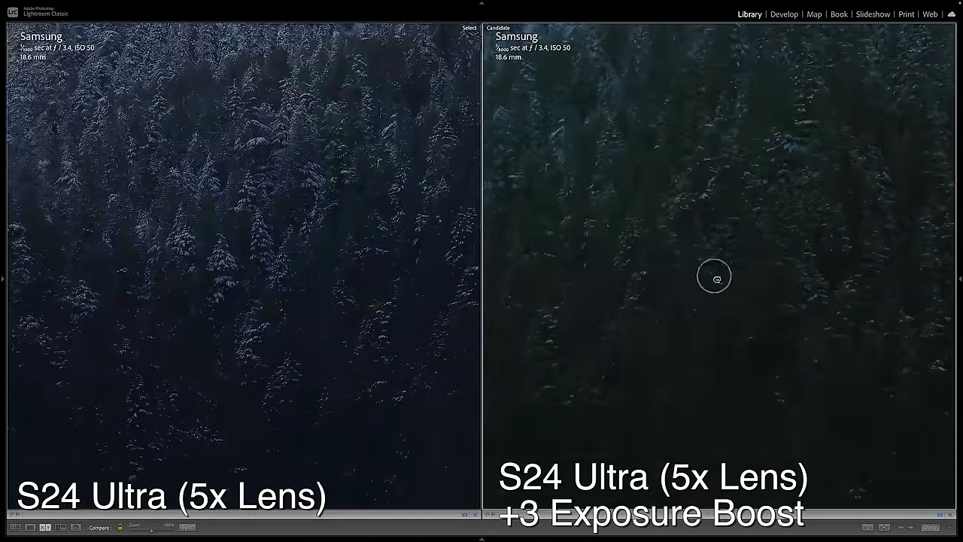
drag(766, 222, 750, 426)
click(700, 372)
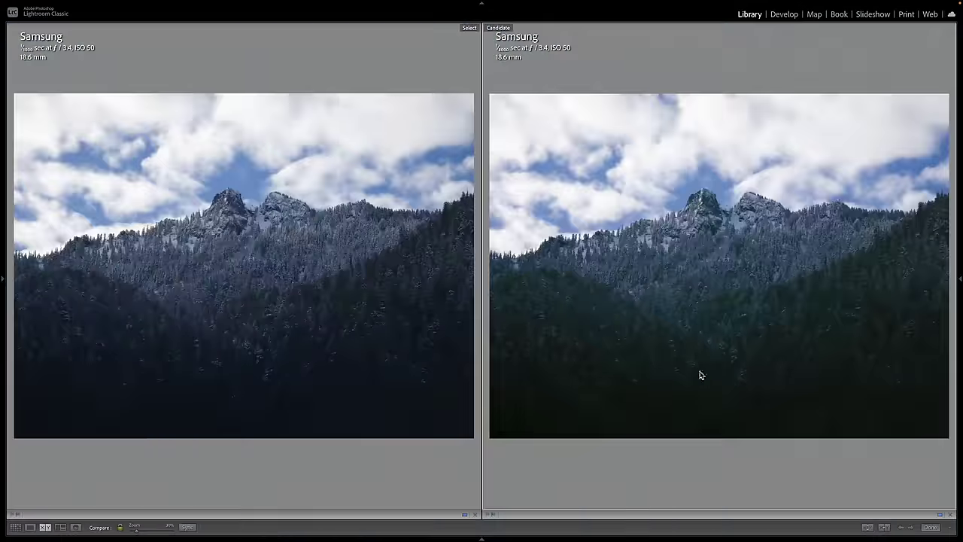
Step: Compare the normally exposed Nikon mountain photo side by side with the Nikon photo boosted by +3 exposure
key(g)
click(178, 78)
super+click(356, 91)
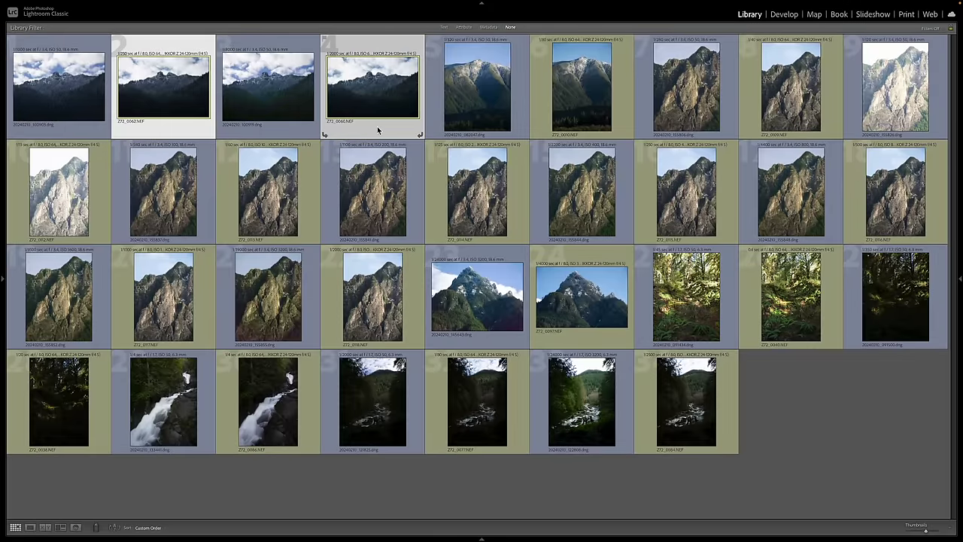
key(c)
Step: Examine the peaks and dark forest of both Nikon photos at 100% zoom, ending back in the photo grid
click(249, 217)
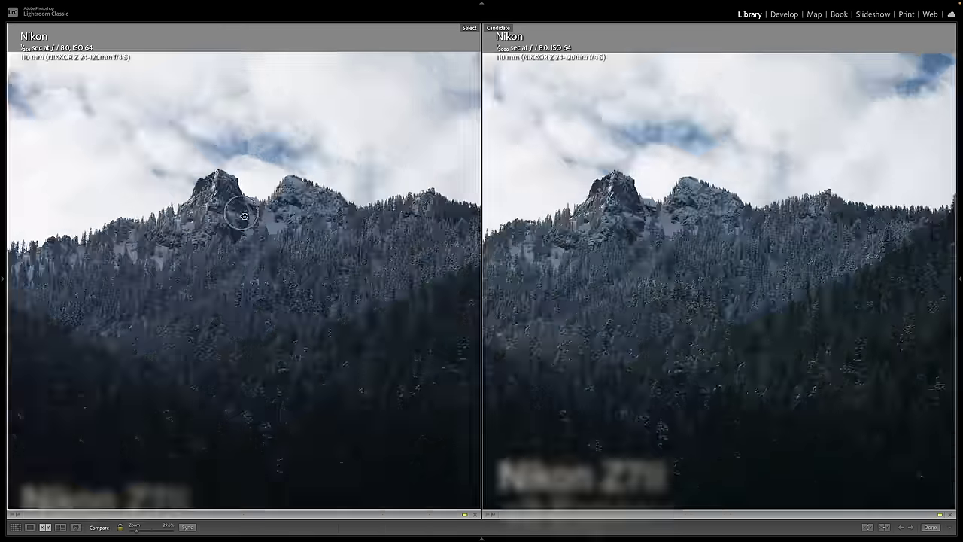
drag(233, 226, 439, 232)
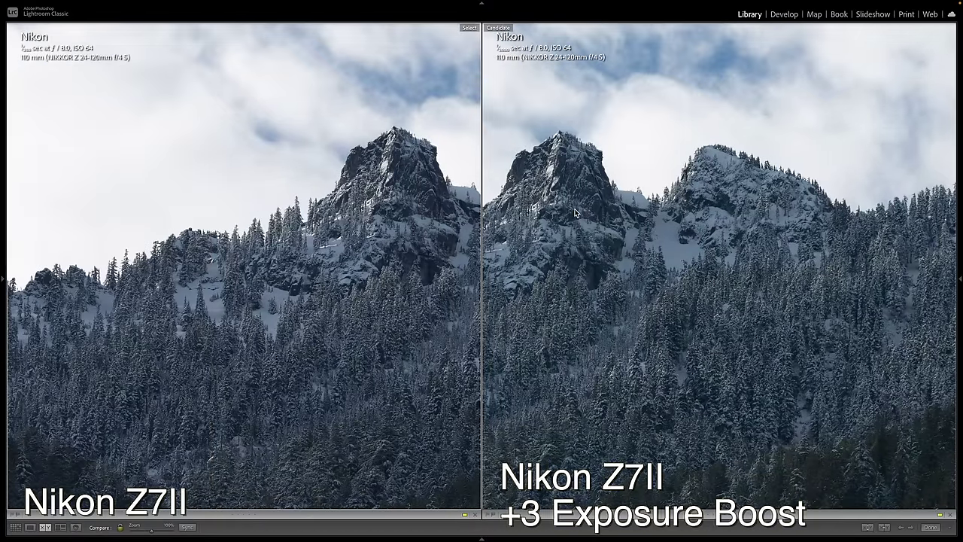
drag(602, 277, 611, 144)
mouse_move(662, 321)
mouse_down()
mouse_move(727, 267)
mouse_move(656, 263)
mouse_move(655, 273)
mouse_move(745, 217)
mouse_move(707, 222)
mouse_move(637, 344)
mouse_move(645, 329)
mouse_up()
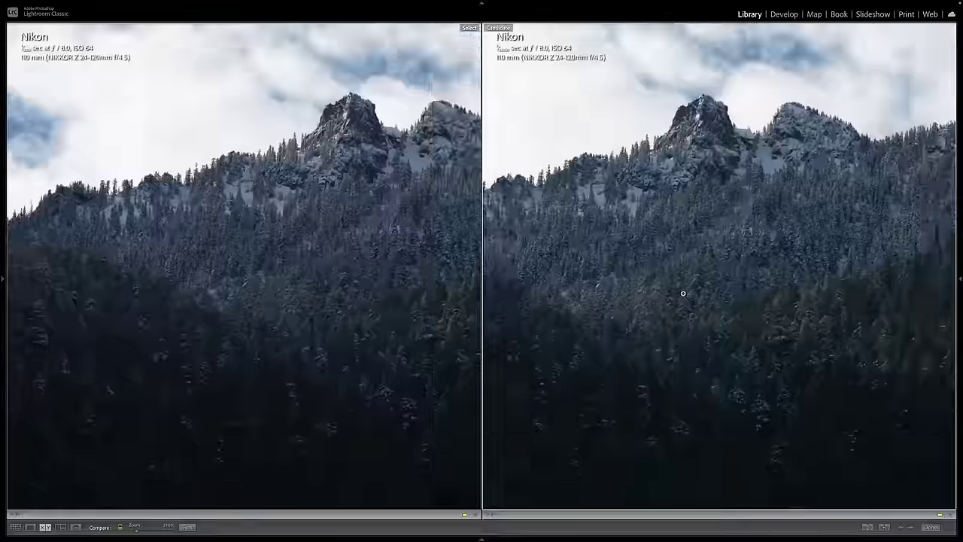
click(684, 294)
key(g)
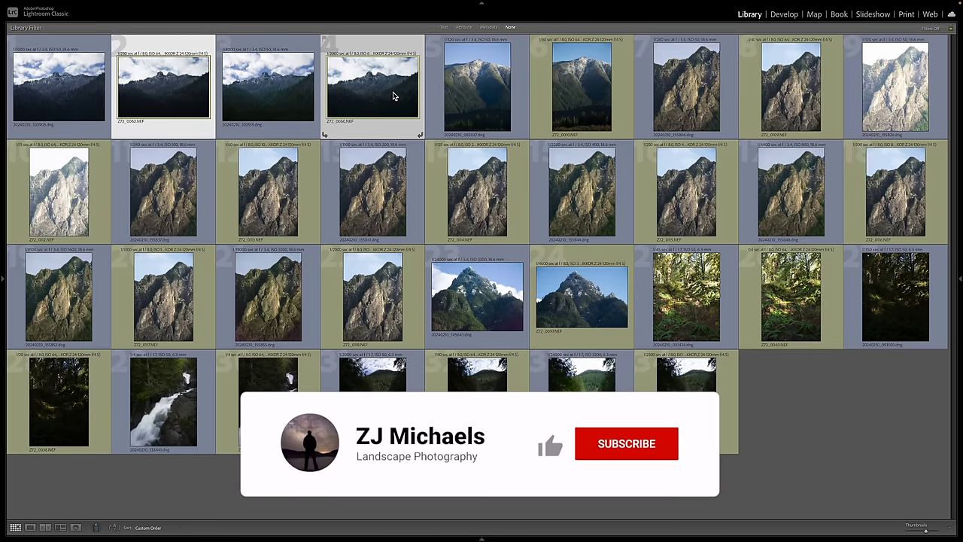
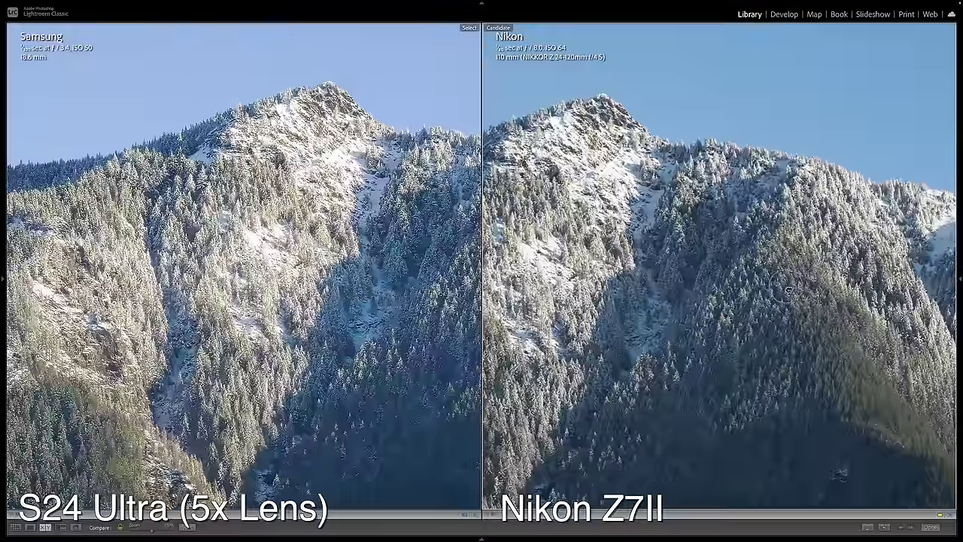
Step: Examine the forested slopes and shaded valley of the Samsung and Nikon snowy mountain photos at 100% zoom
drag(381, 263, 355, 195)
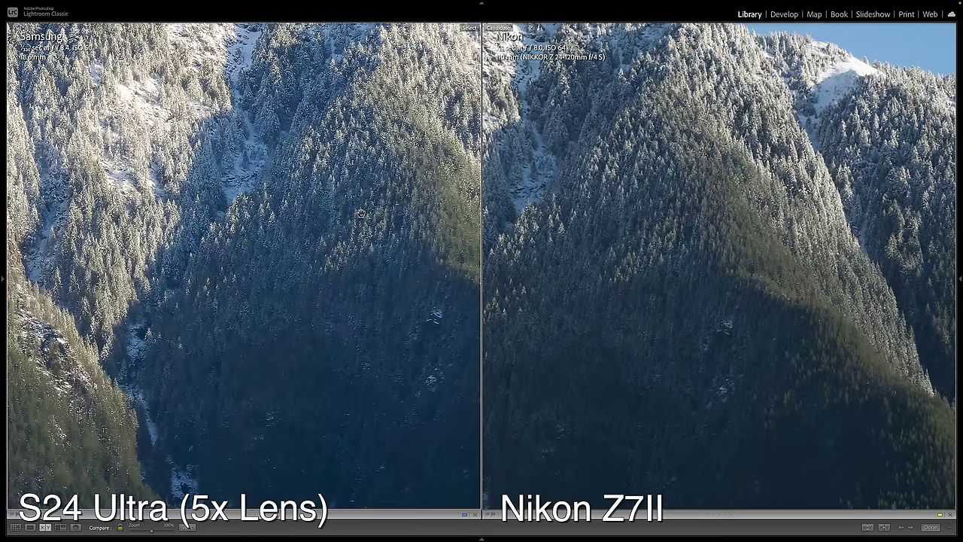
click(319, 228)
drag(319, 228, 474, 219)
drag(337, 244, 531, 212)
drag(562, 265, 659, 243)
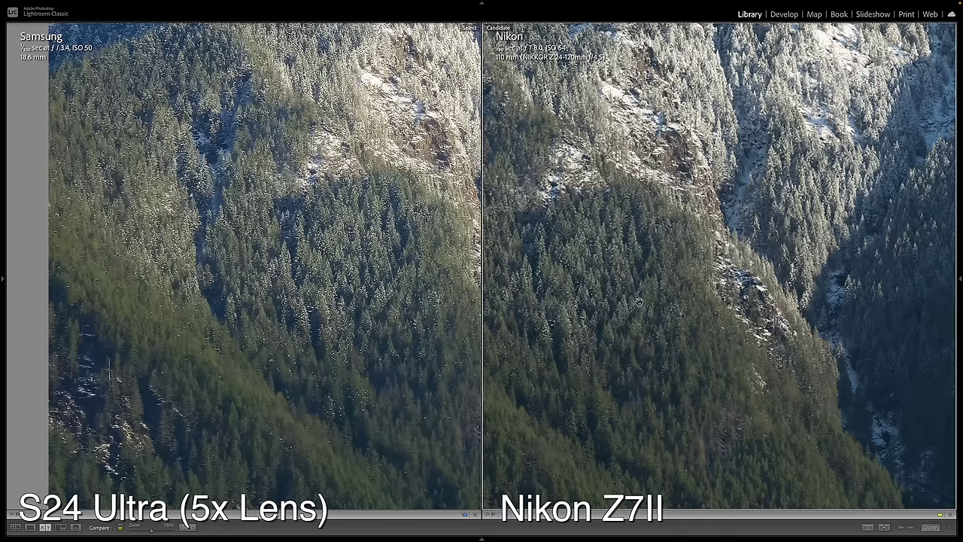
drag(632, 302, 510, 349)
Step: Examine the trees, snowy slopes and summit of the snowy mountain pair at 200% zoom
key(super+=)
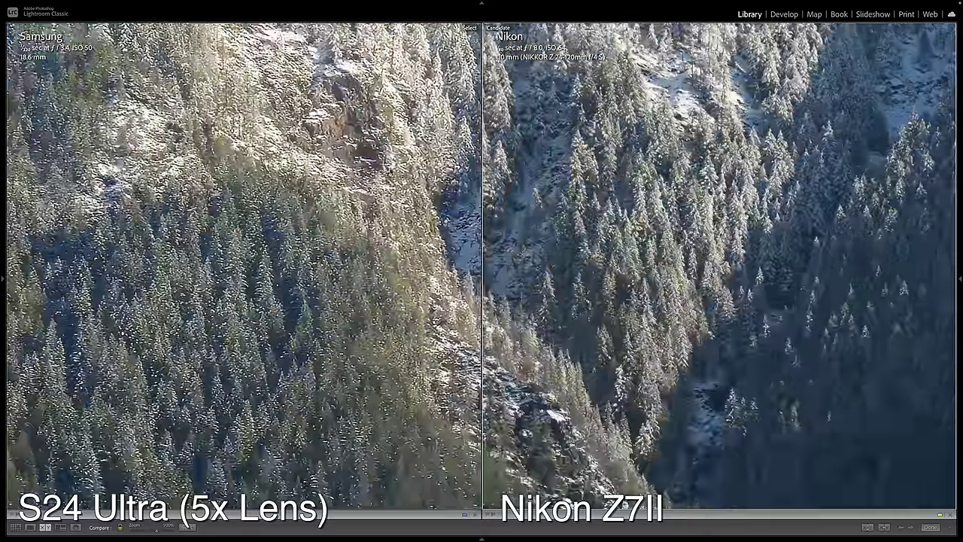
drag(387, 168, 390, 312)
drag(582, 289, 753, 268)
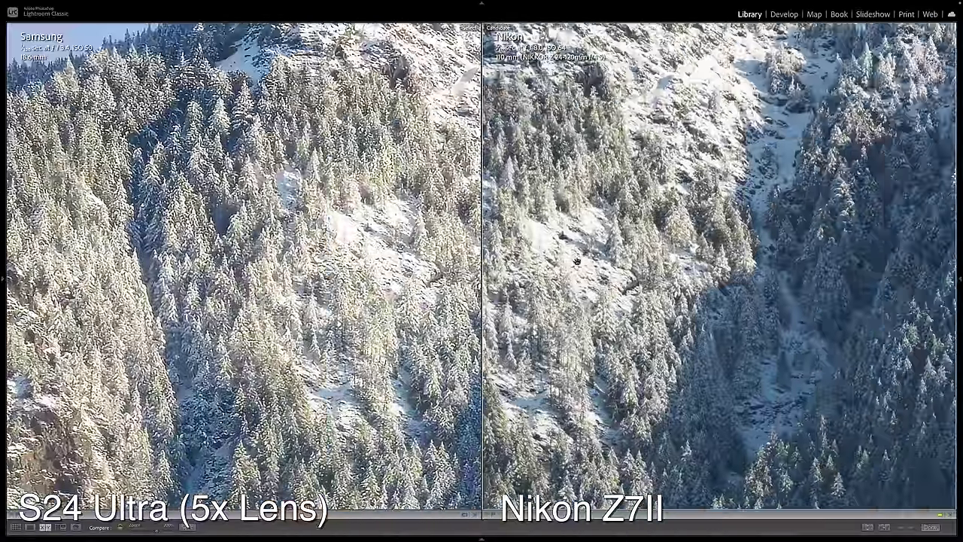
drag(684, 203, 606, 359)
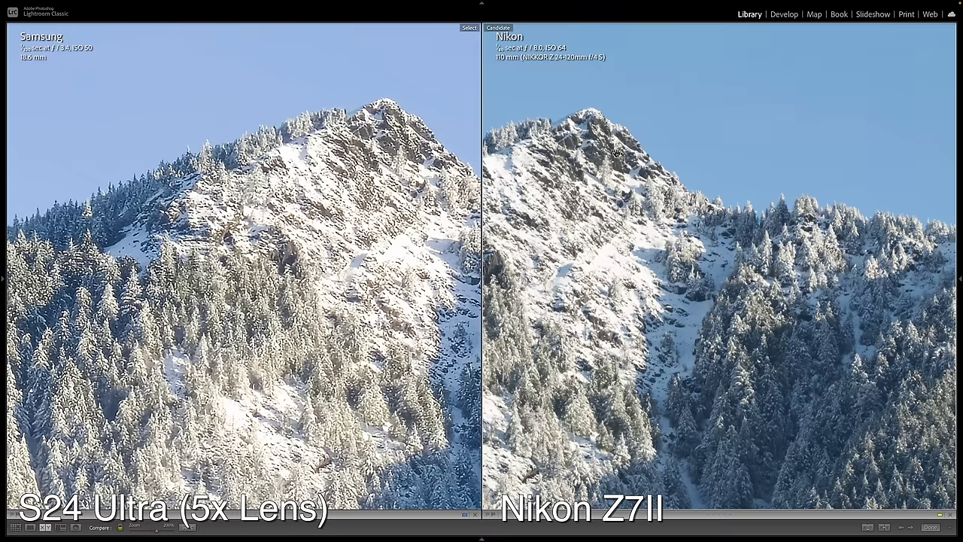
drag(383, 142, 398, 158)
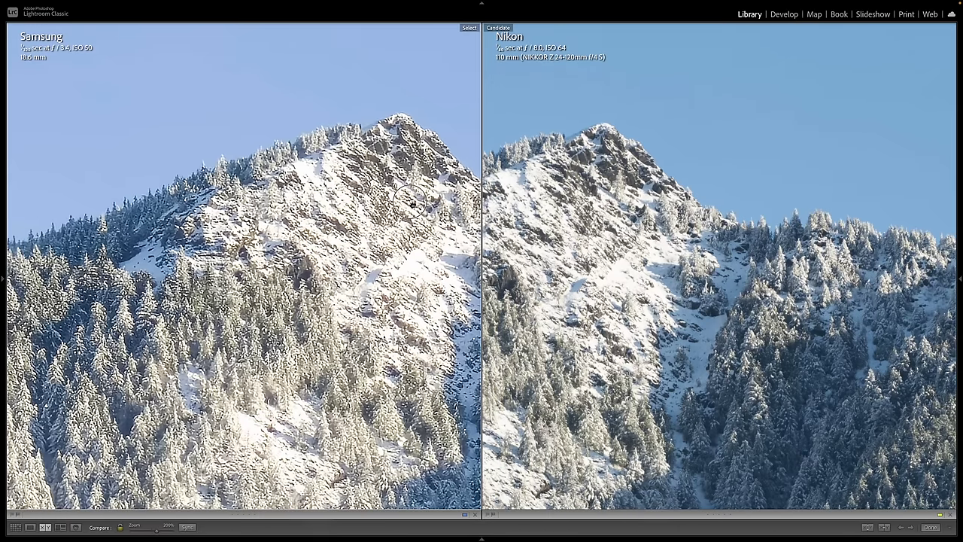
Step: Compare the first Samsung and Nikon photos of the rocky cliff side by side
key(g)
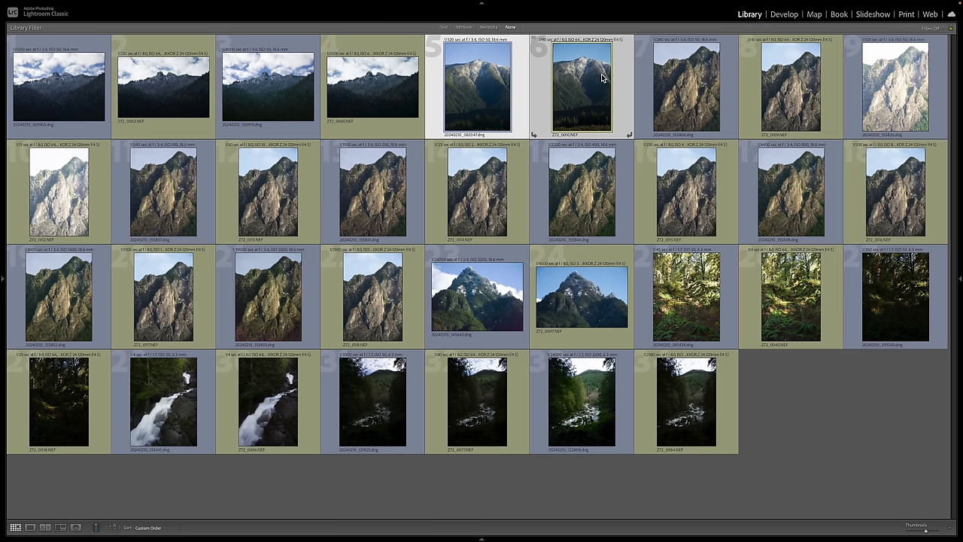
click(678, 81)
key(c)
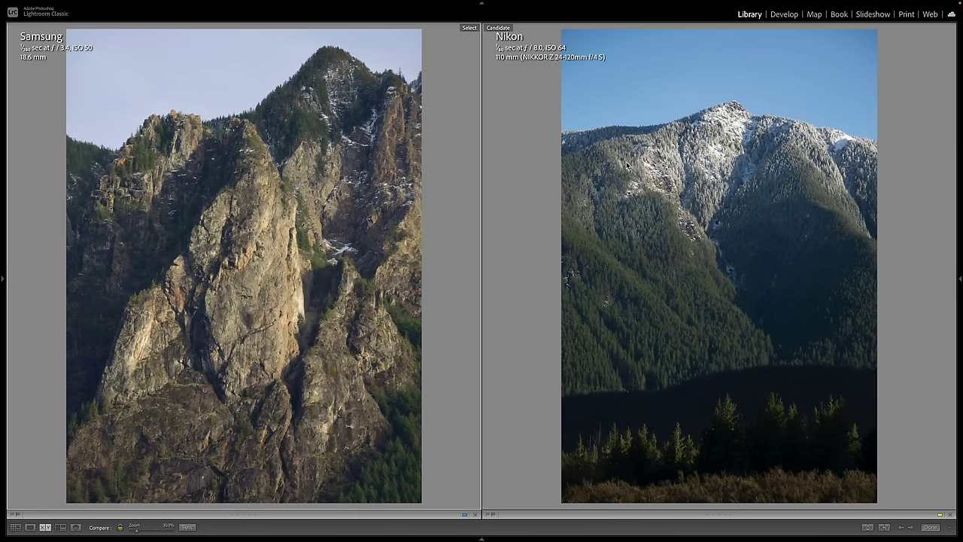
key(Right)
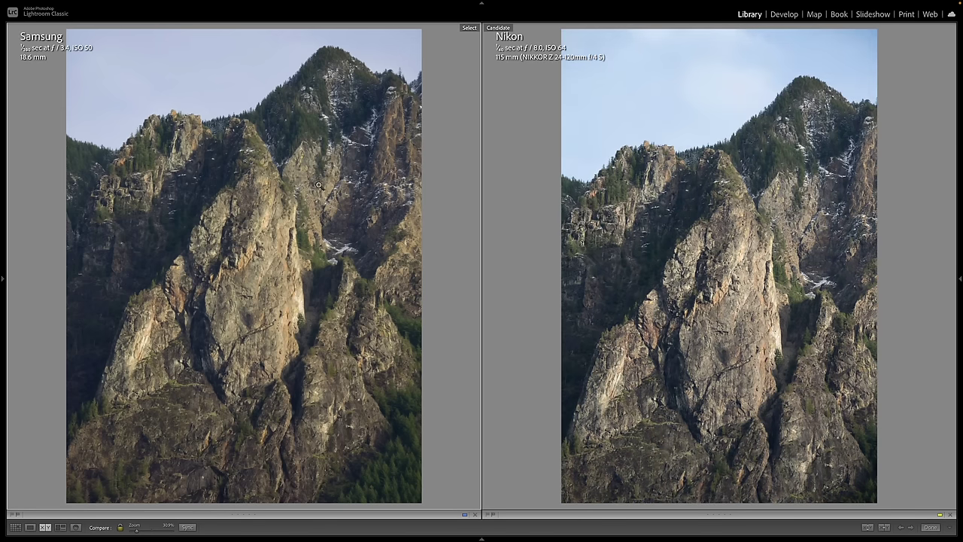
Step: Examine the cliff's central rock face down to its lower crevices in both photos at 100% zoom
click(257, 189)
drag(259, 204, 387, 251)
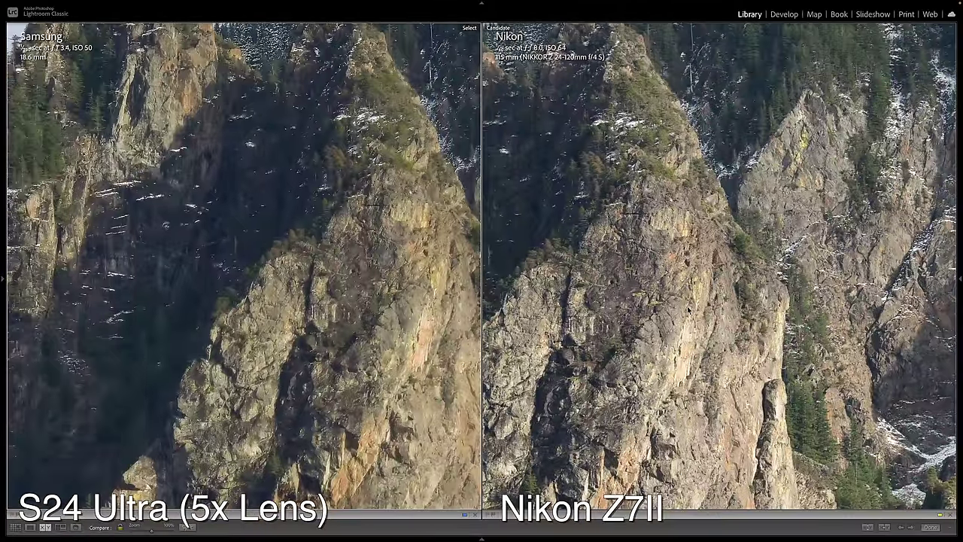
drag(707, 312, 705, 288)
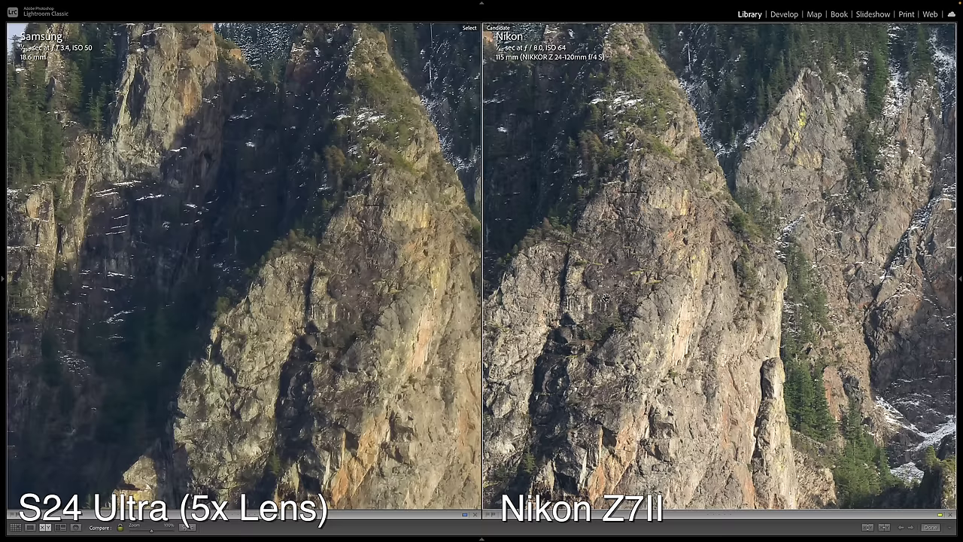
drag(376, 287, 380, 248)
drag(334, 322, 375, 192)
drag(371, 382, 345, 163)
drag(348, 245, 352, 125)
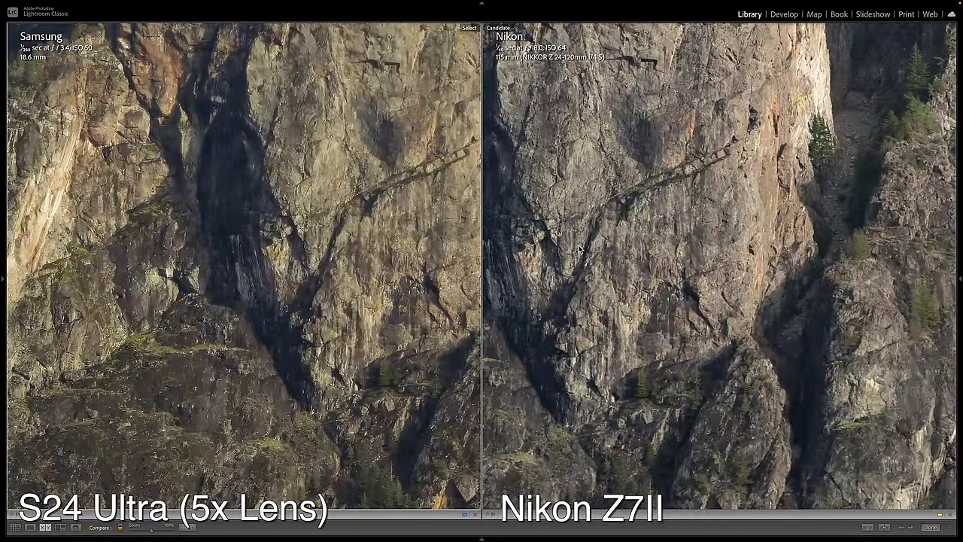
Step: Examine the upper cliff and the tree-covered summit in the Samsung and Nikon photos
drag(631, 243, 611, 413)
drag(665, 242, 644, 362)
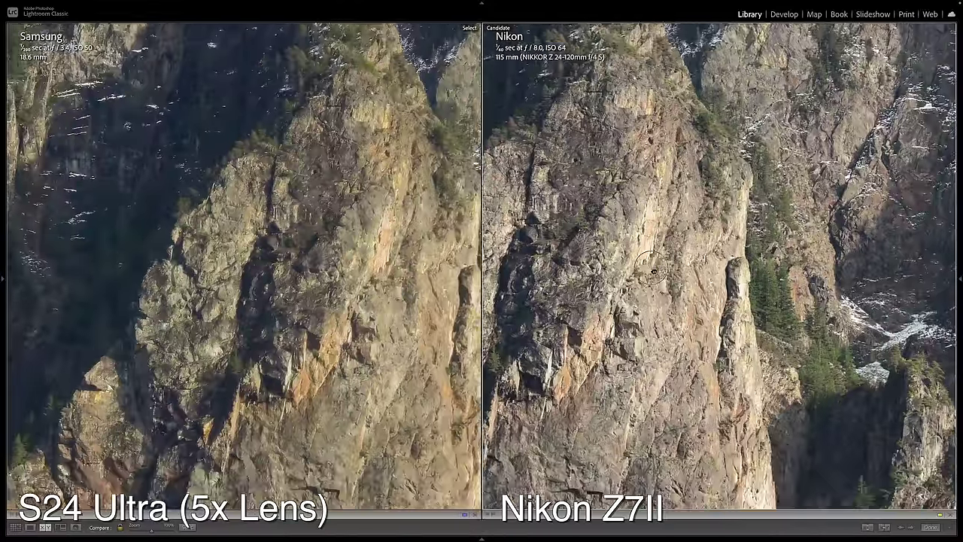
drag(628, 148, 639, 249)
scroll(638, 250, up, 8)
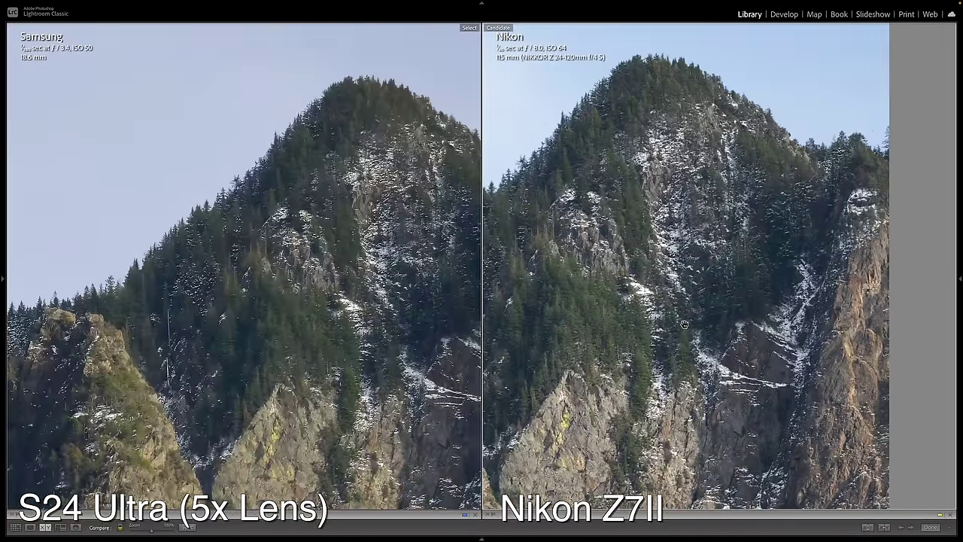
drag(684, 325, 728, 111)
drag(647, 354, 802, 183)
Step: Examine the rock texture of the central cliff in both photos at 200% zoom, ending with the full-frame view
key(ctrl+=)
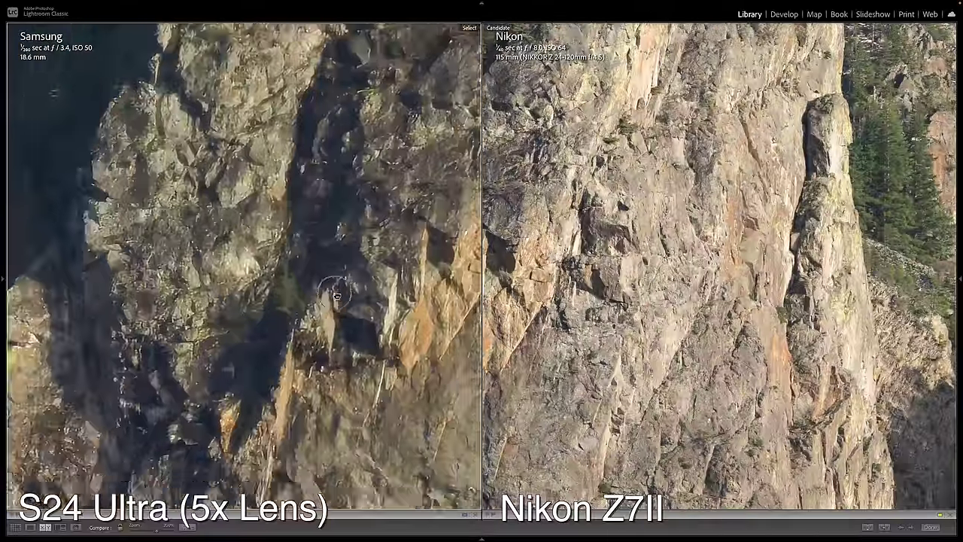
drag(357, 324, 248, 295)
drag(569, 308, 724, 290)
drag(193, 331, 224, 327)
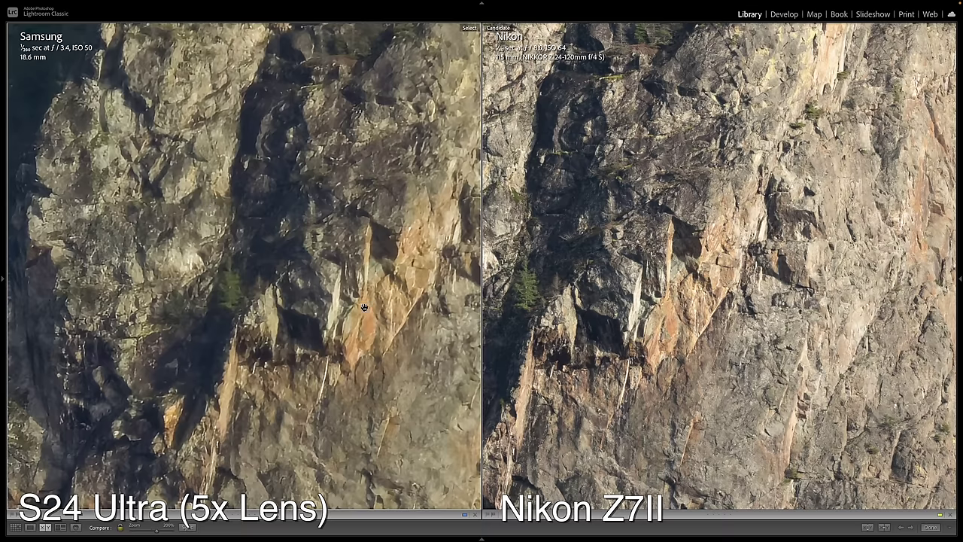
click(309, 299)
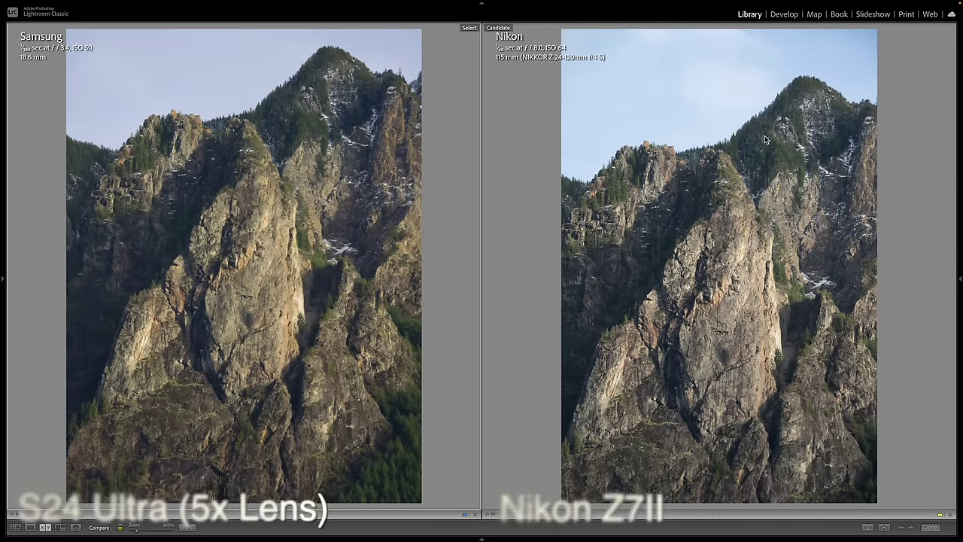
Step: Compare the overexposed Samsung ISO 50 and Nikon ISO 64 photos of the rocky cliff side by side
key(g)
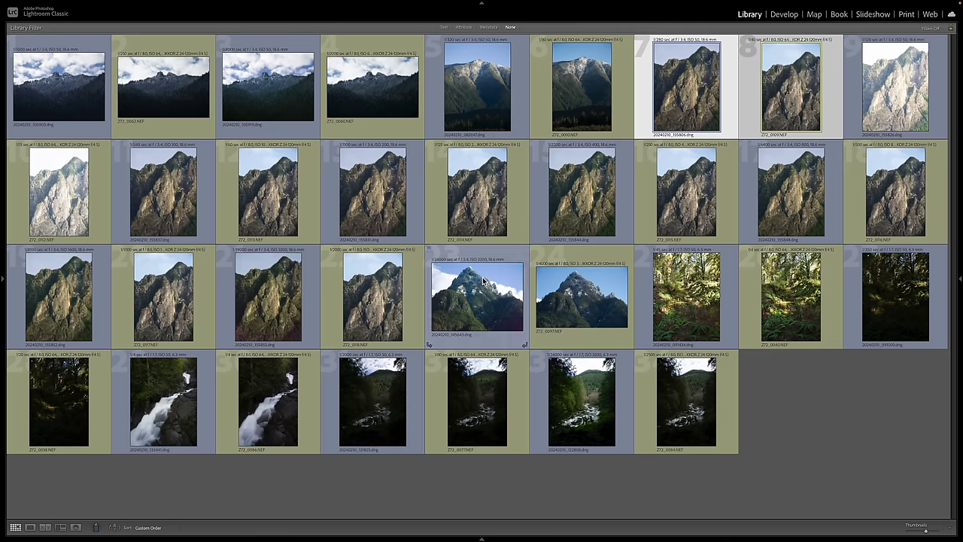
click(903, 113)
click(49, 198)
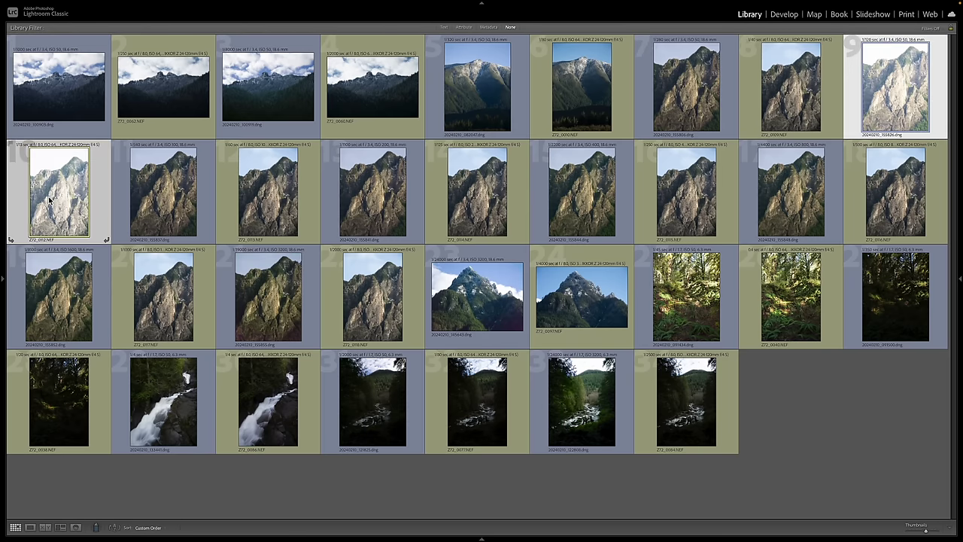
key(c)
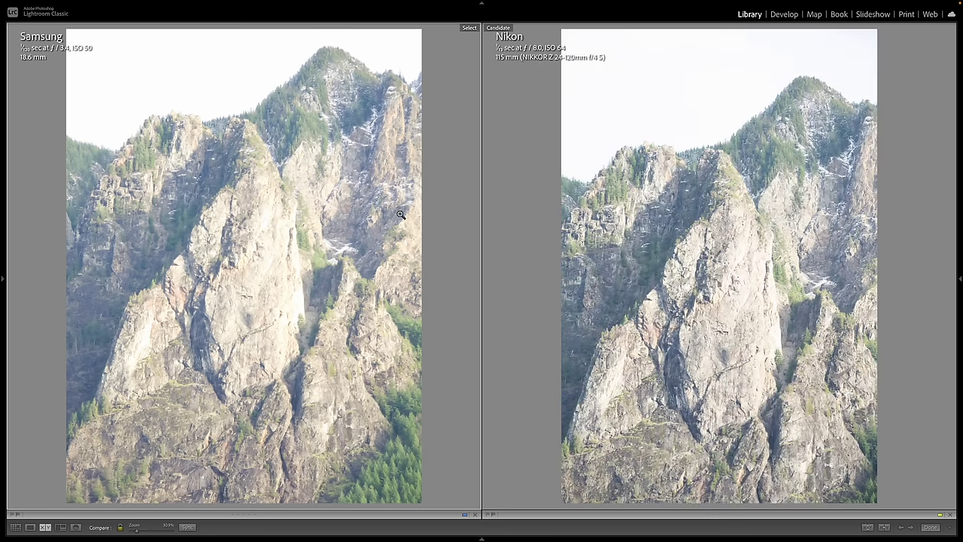
Step: Set the overexposed Samsung cliff photo's exposure to -2.25
key(g)
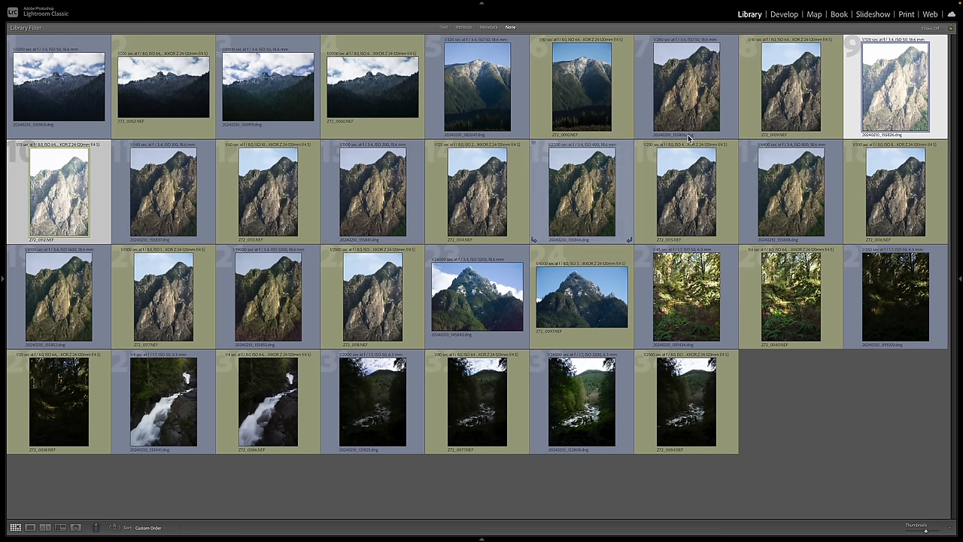
click(861, 103)
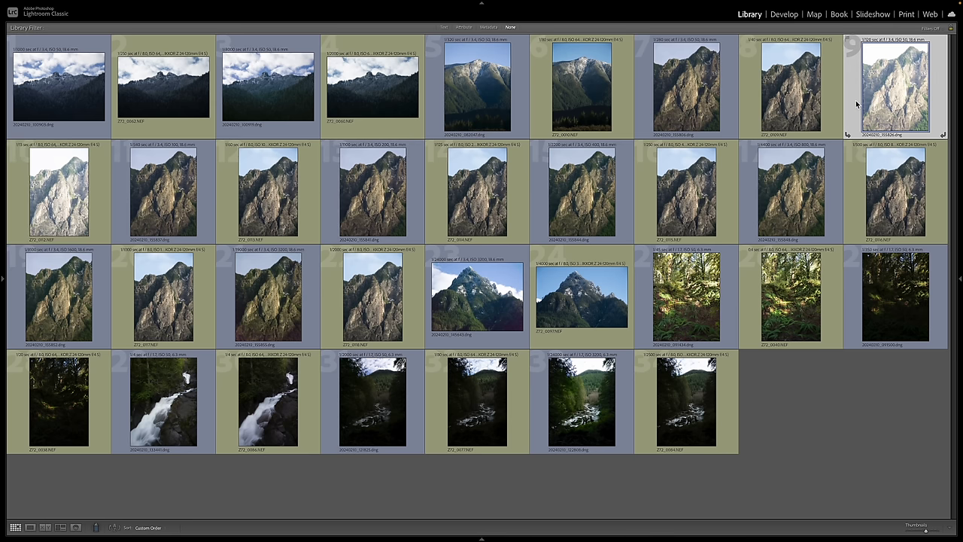
double_click(857, 104)
key(d)
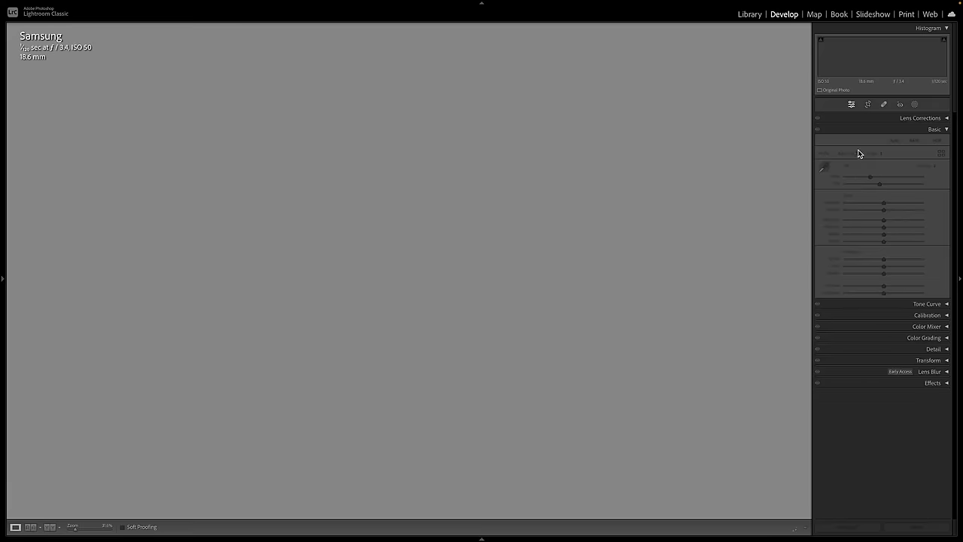
click(941, 212)
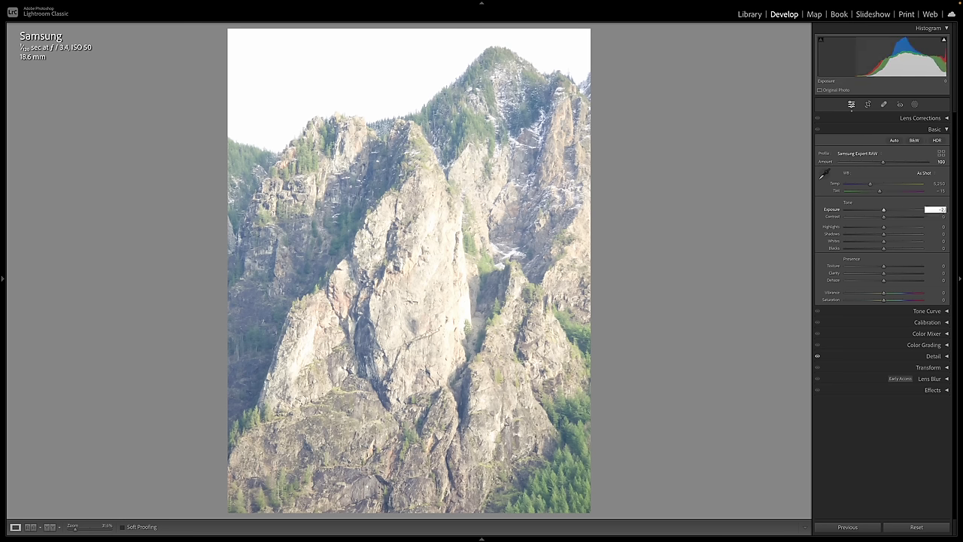
text(-2.25)
key(Return)
key(Return)
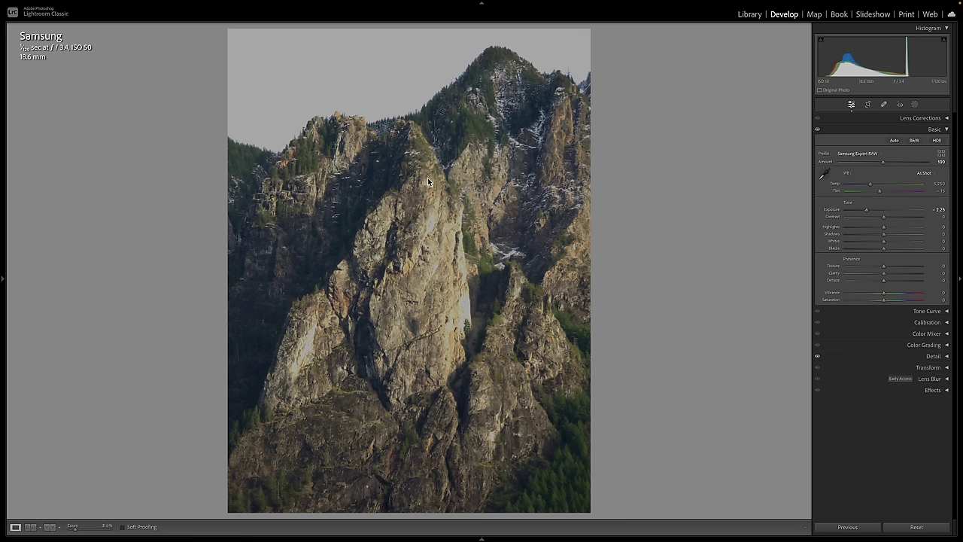
Step: Set the overexposed Nikon cliff photo's exposure to -2.25
key(g)
double_click(66, 186)
key(Right)
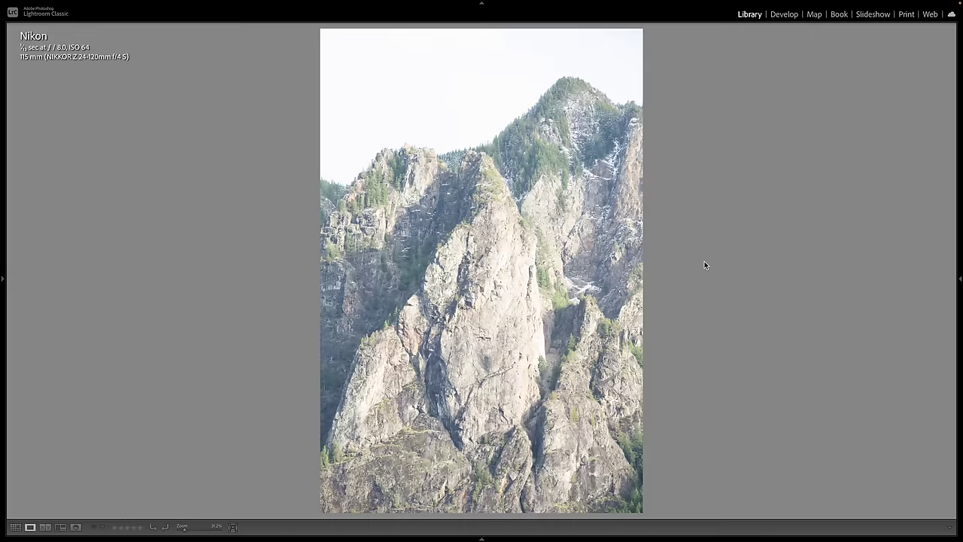
key(d)
click(941, 202)
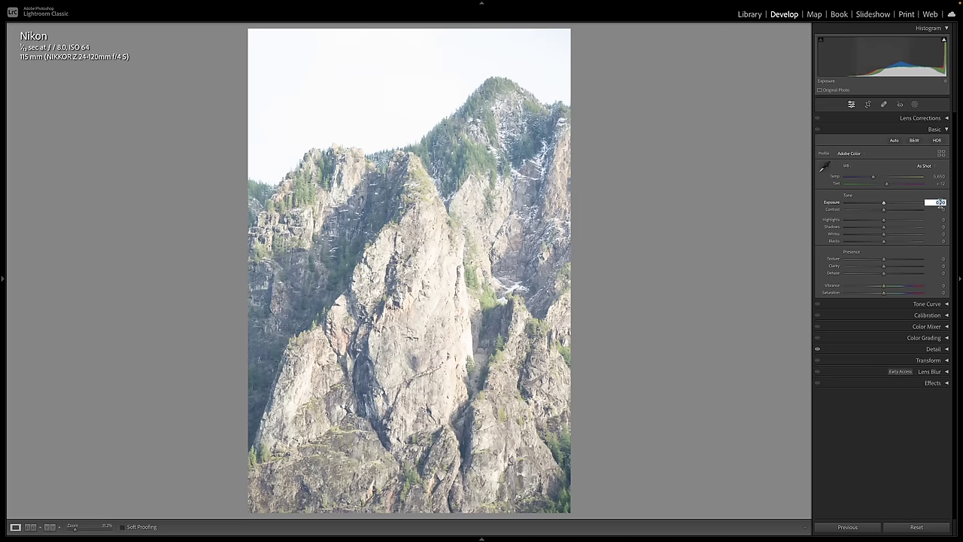
text(-2)
key(Return)
key(5)
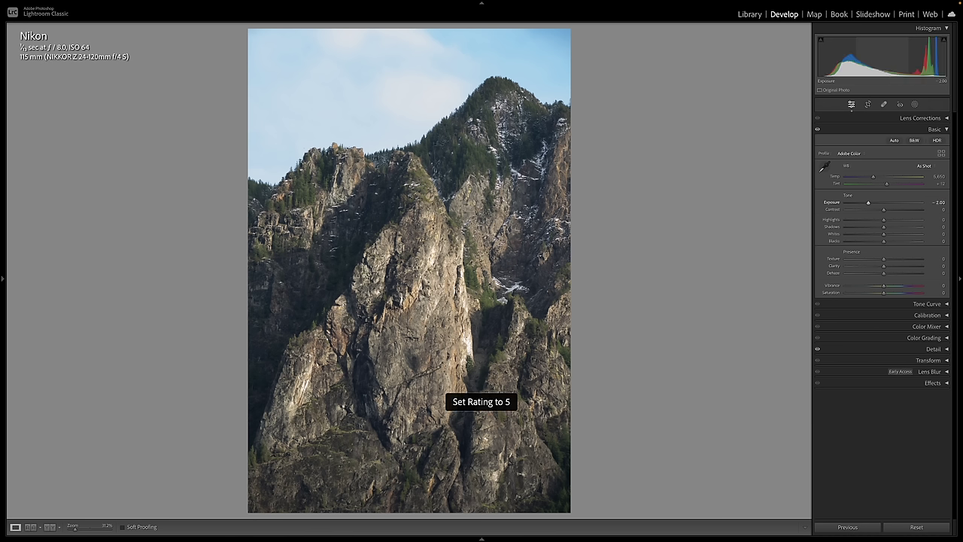
click(944, 204)
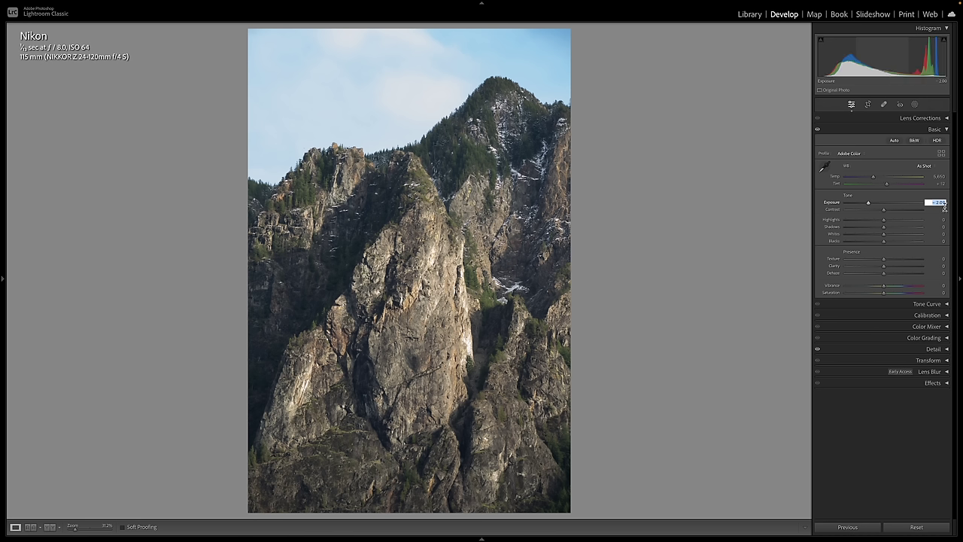
key(Return)
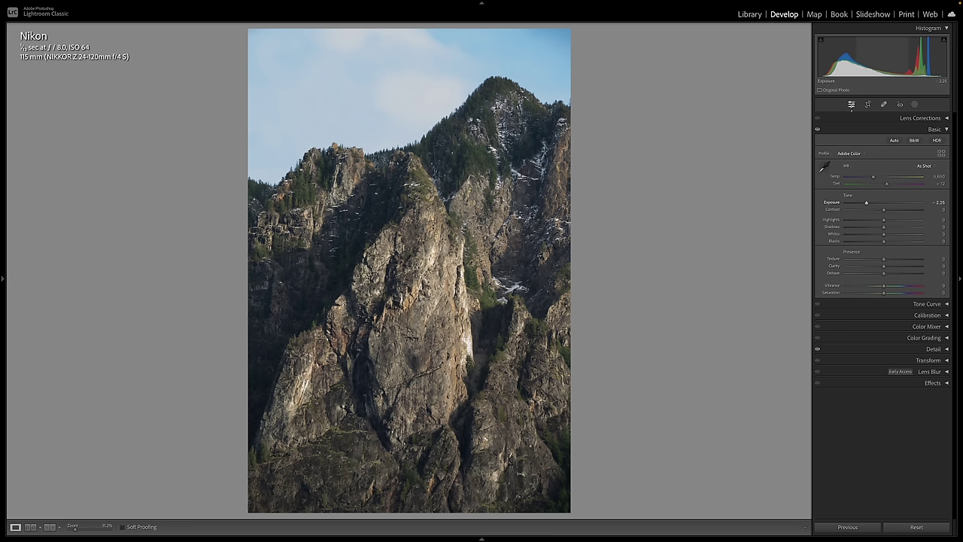
Step: Compare the two exposure-reduced cliff photos side by side, with Samsung as select and Nikon as candidate
key(g)
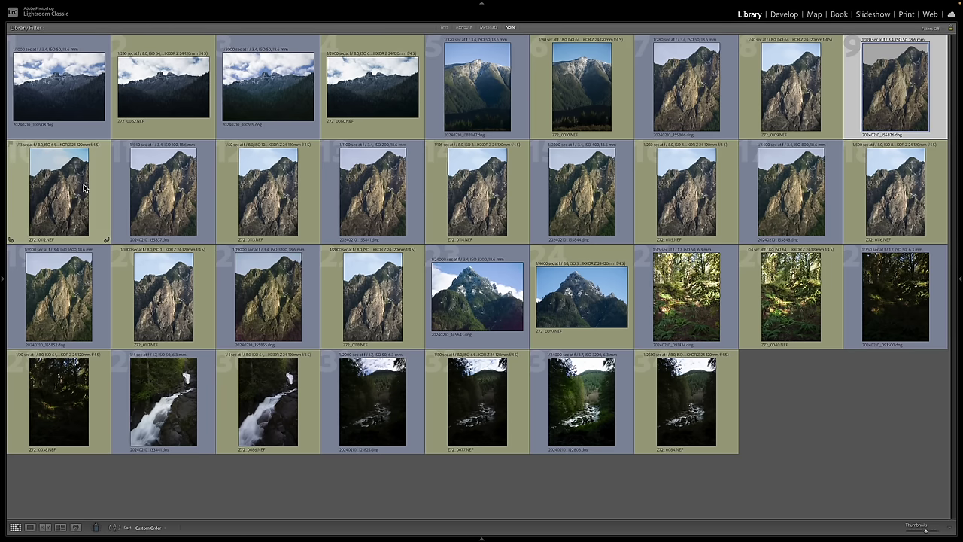
key(c)
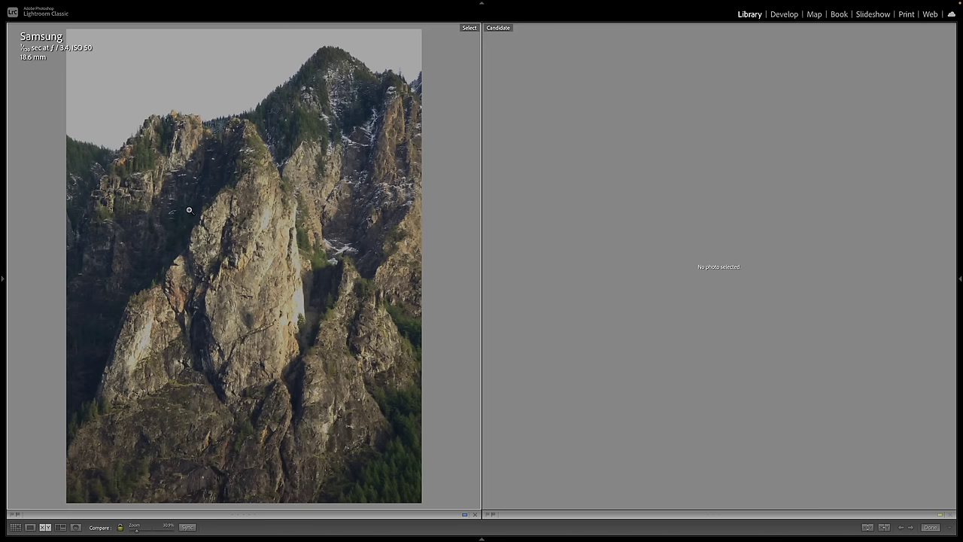
key(Right)
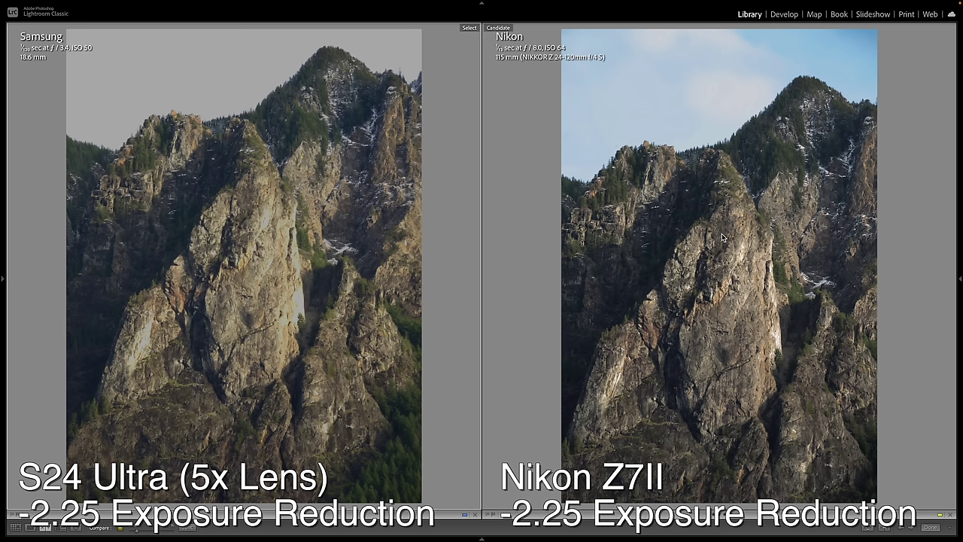
Step: Examine highlight and rock detail on the central cliff face in both exposure-reduced photos at 100% zoom
click(277, 257)
drag(278, 256, 350, 226)
drag(781, 323, 721, 316)
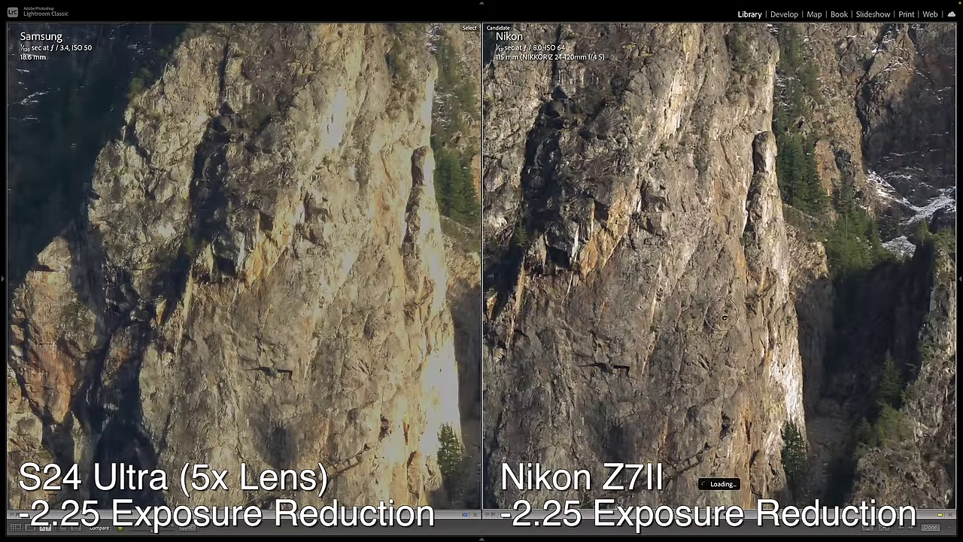
drag(387, 295, 386, 285)
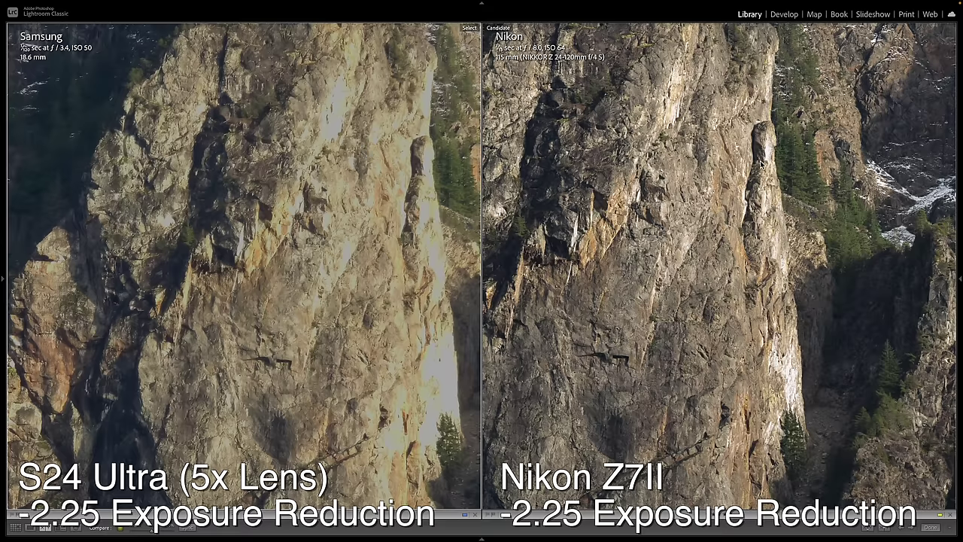
drag(800, 380, 750, 234)
drag(643, 173, 568, 203)
Step: Examine the tree-covered summit with its sky and the shaded cliff beside the central rock in both photos
drag(353, 147, 348, 278)
drag(433, 128, 304, 331)
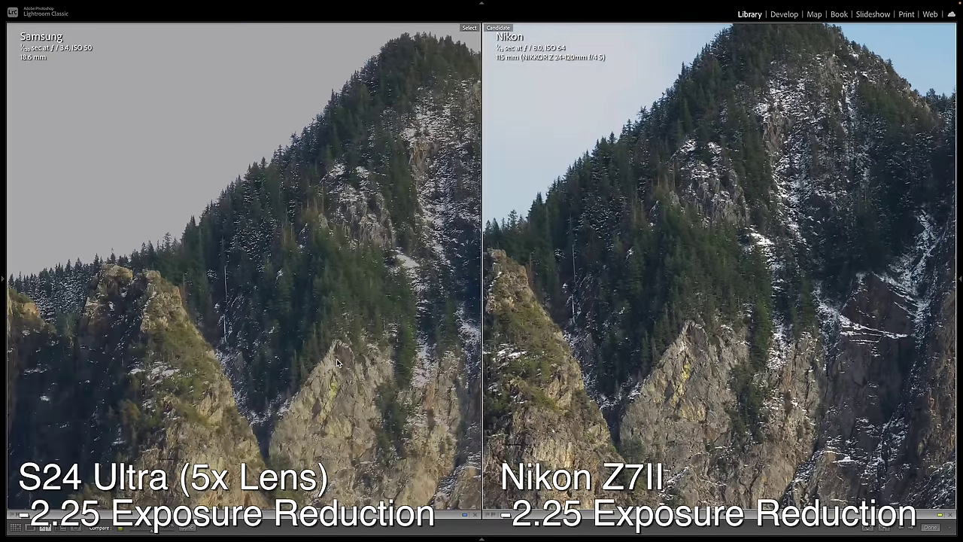
drag(256, 358, 294, 351)
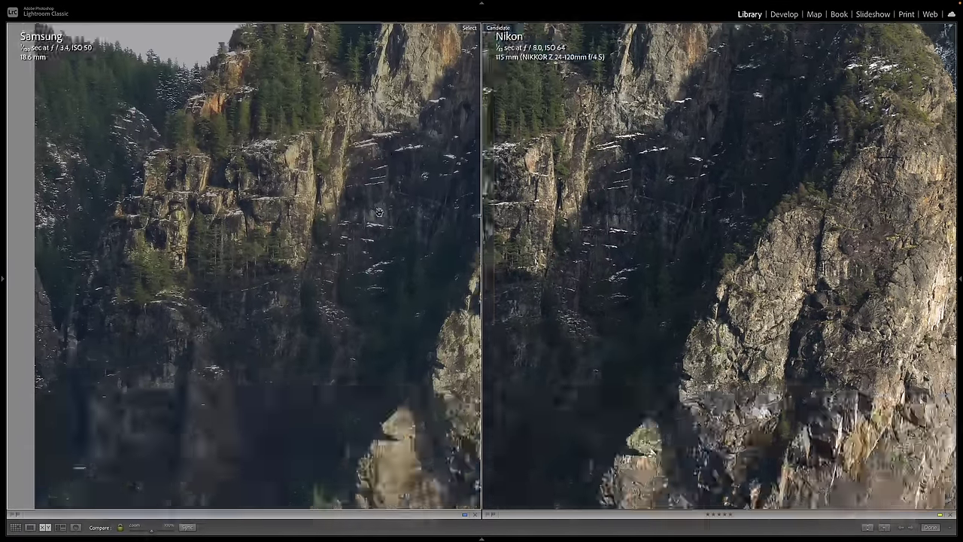
drag(379, 212, 357, 145)
Step: Select the six Samsung cliff photos shot at ISO 100, 200, 400, 800, 1600 and 3200
key(g)
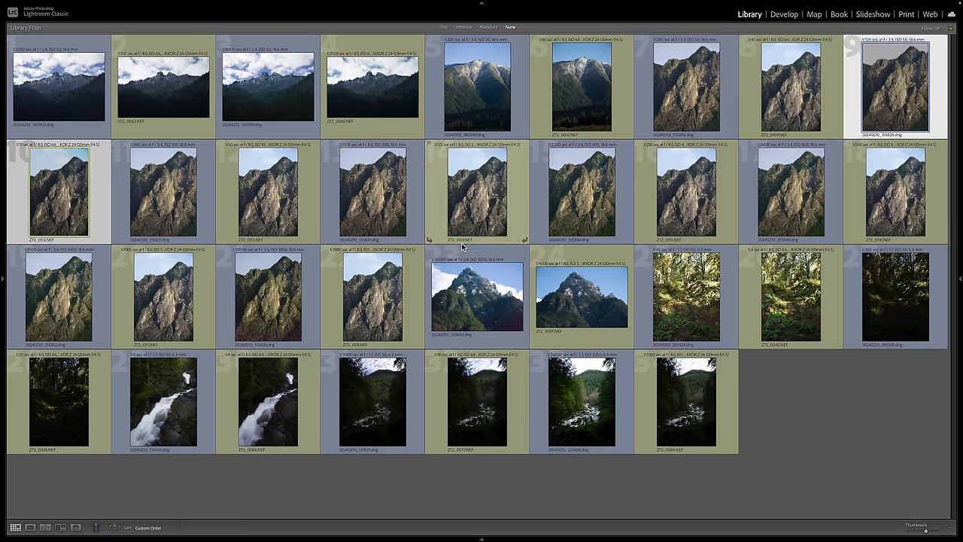
click(172, 199)
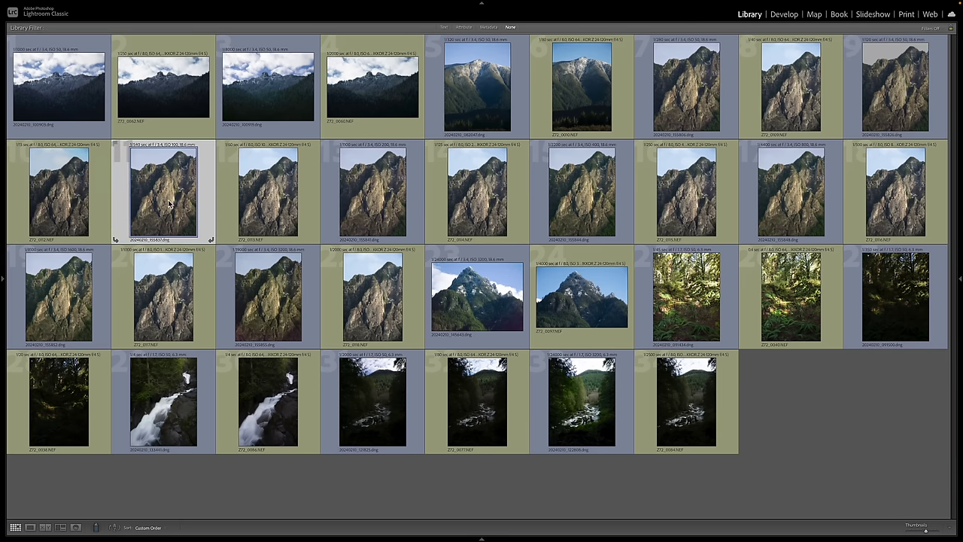
ctrl+click(353, 195)
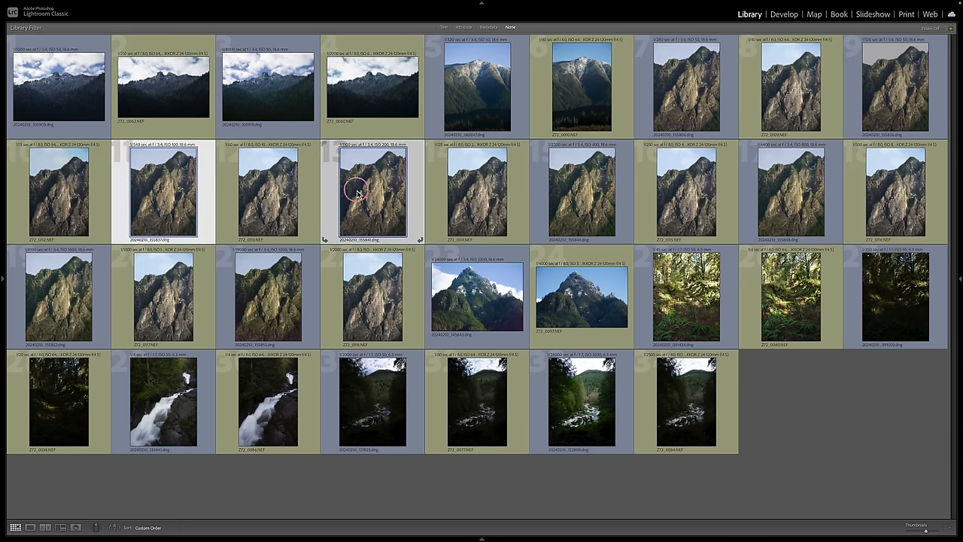
ctrl+click(592, 213)
ctrl+click(801, 214)
ctrl+click(104, 277)
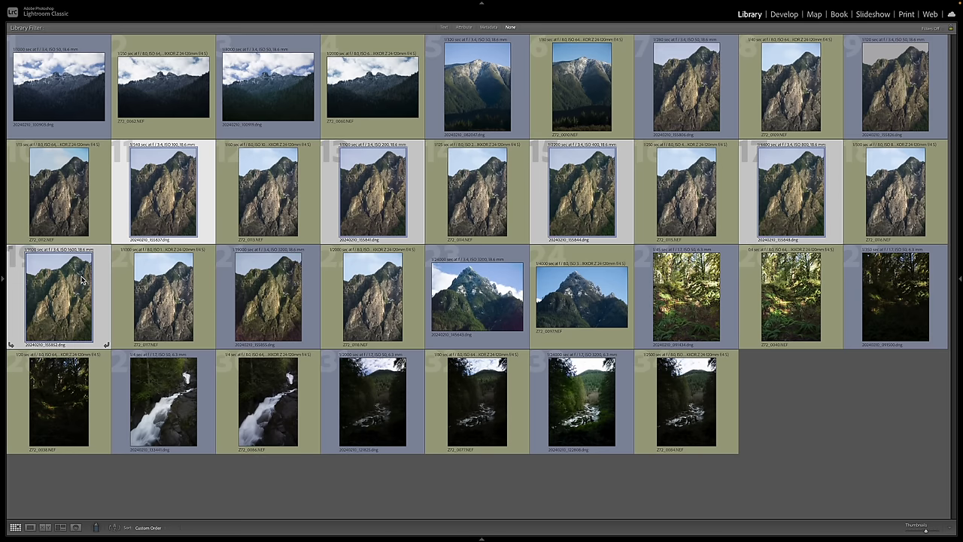
ctrl+click(289, 295)
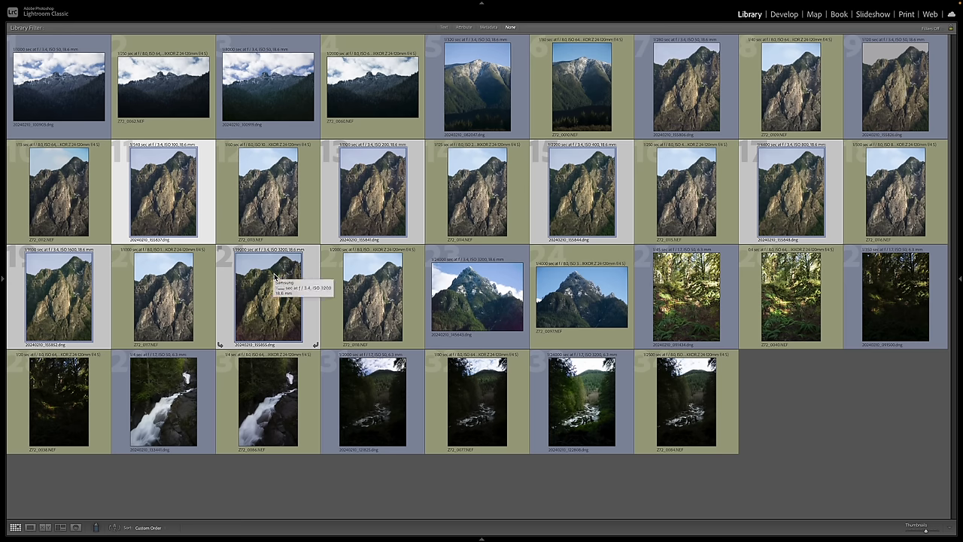
Step: View the selected Samsung cliff photos one at a time at full frame, from ISO 100 up to ISO 1600
key(e)
click(376, 247)
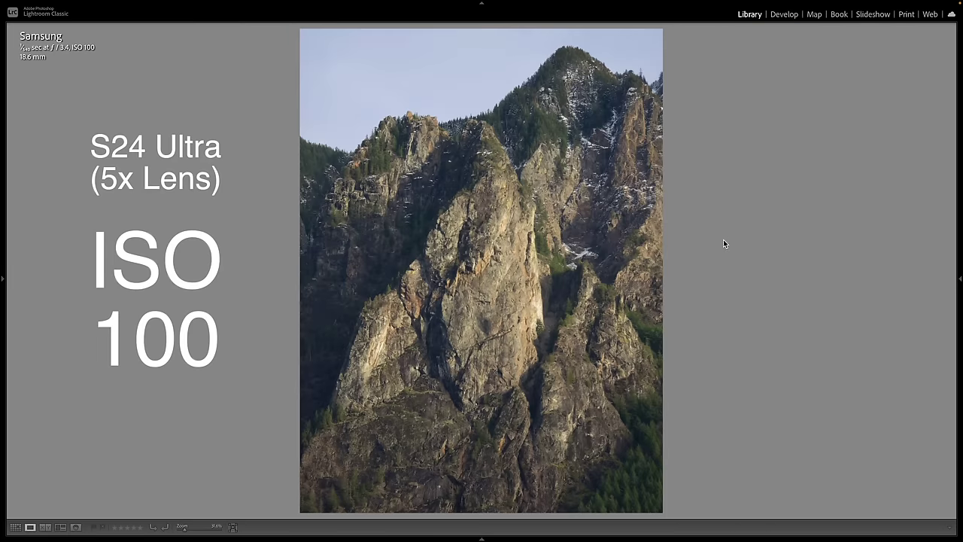
key(Right)
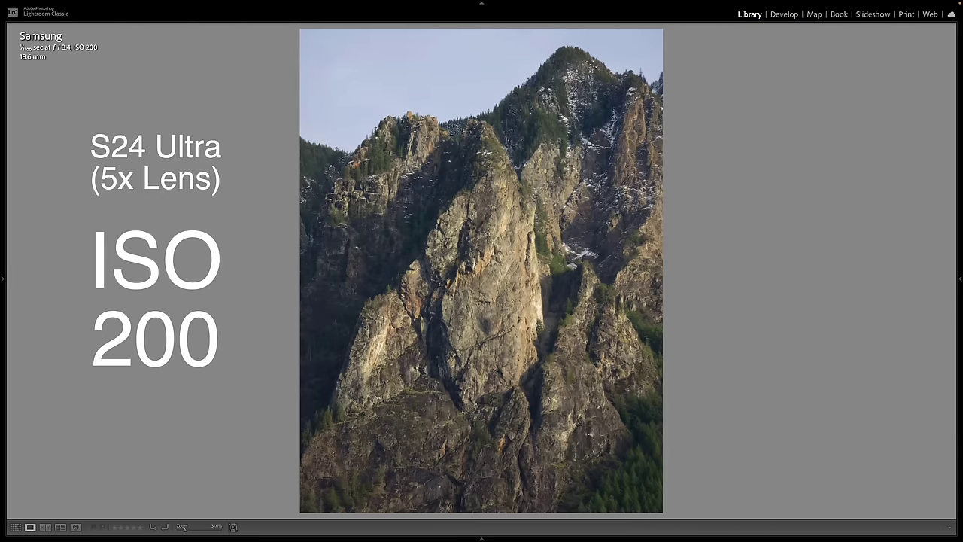
key(Right)
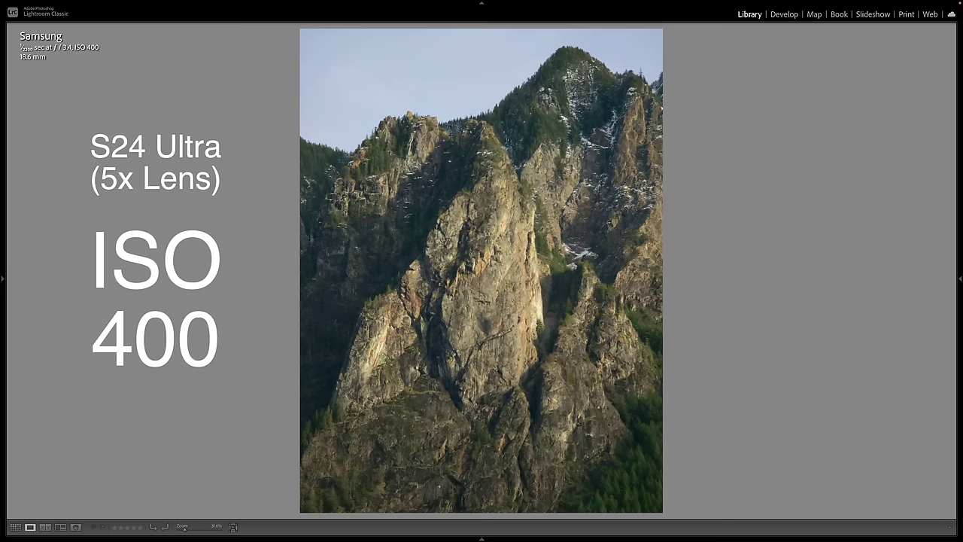
key(Left)
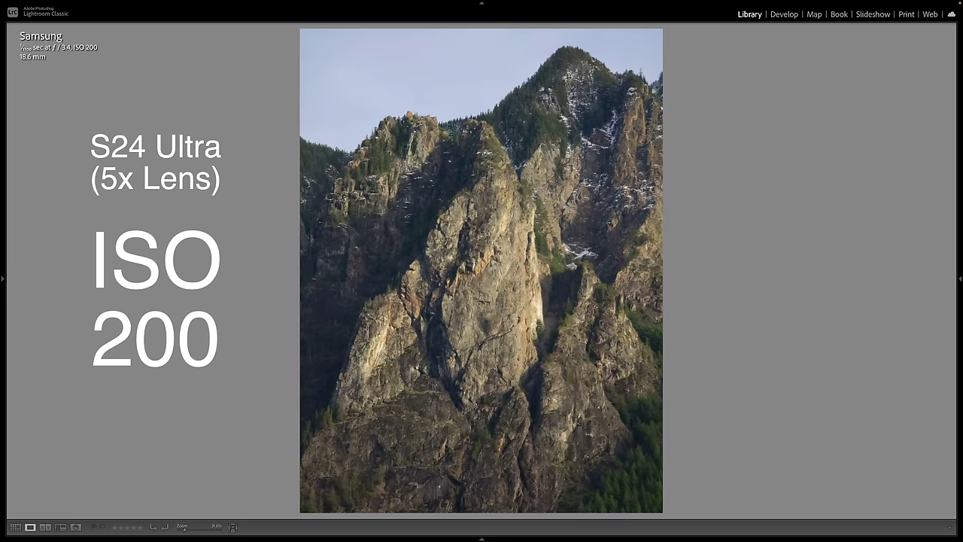
key(Right)
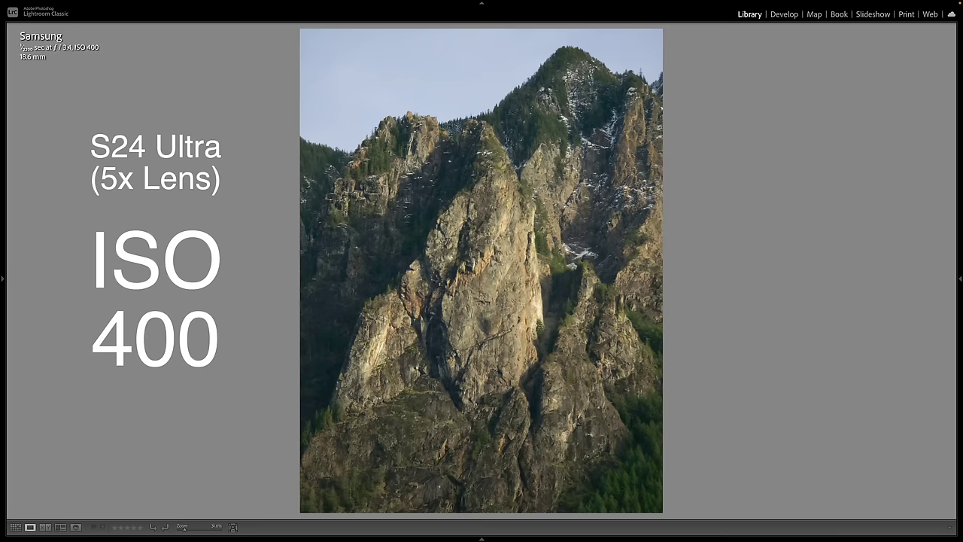
key(Right)
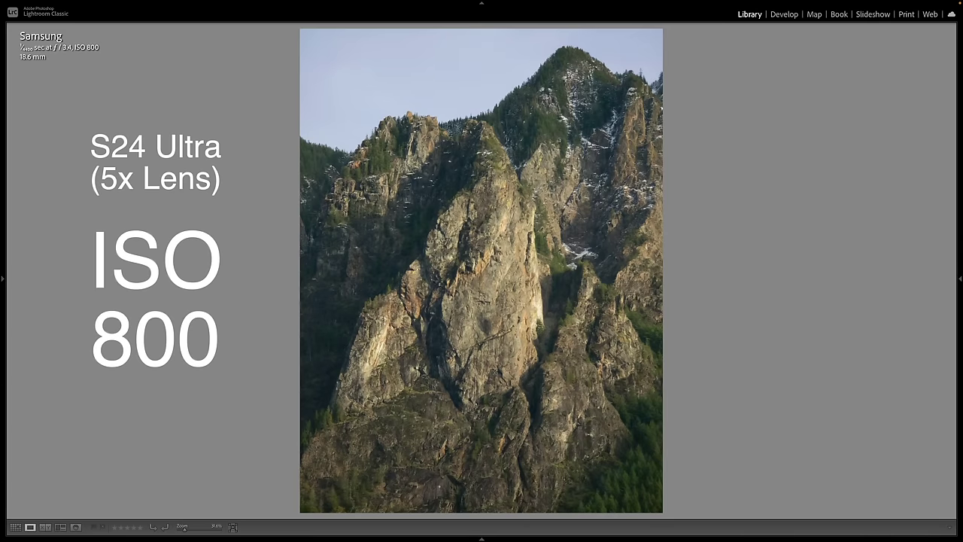
key(Right)
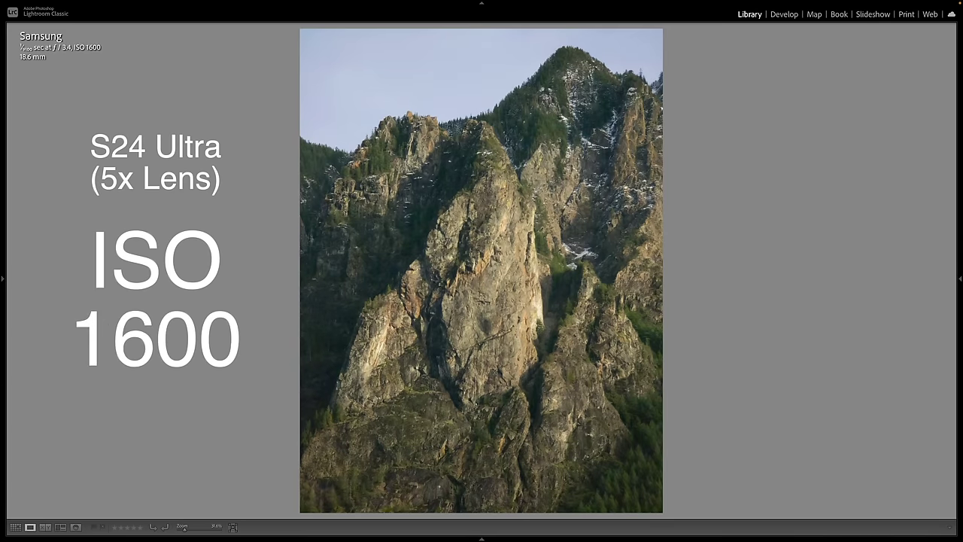